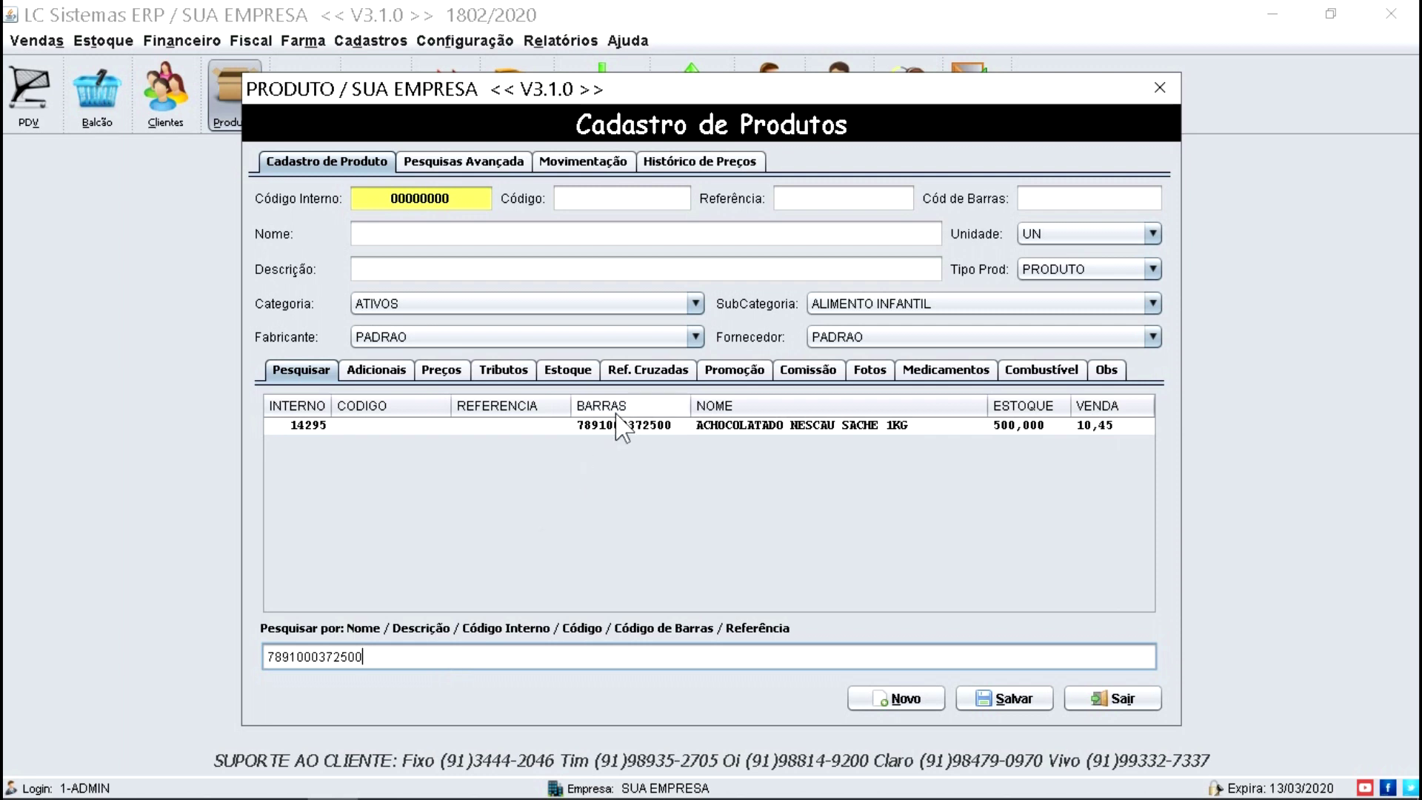
Enable Pode Controlar Lote for the product ACHOCOLATADO NESCAU SACHE 1KG, save the change and close the product registration.
{"action": "left_click", "coordinate": [622, 426]}
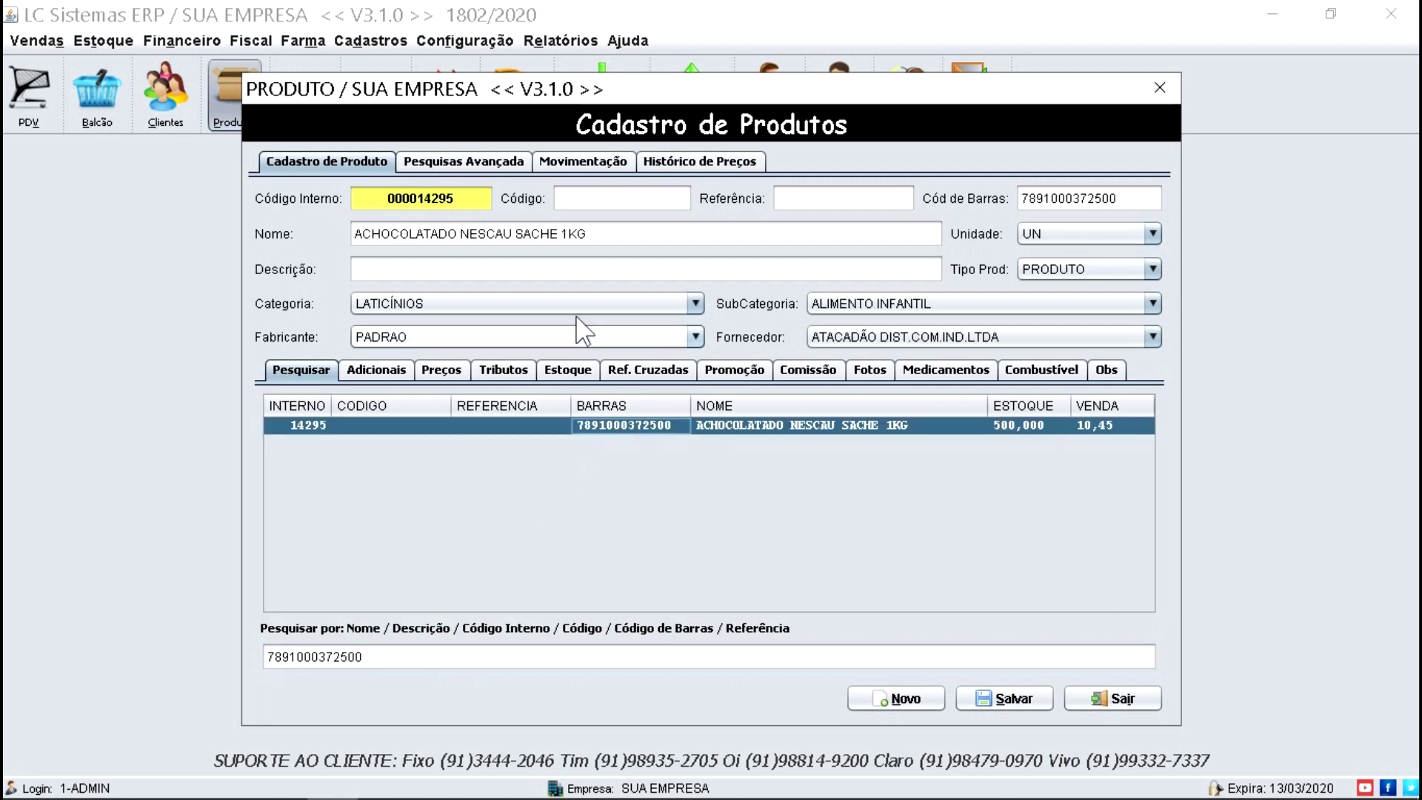
{"action": "left_click", "coordinate": [619, 233]}
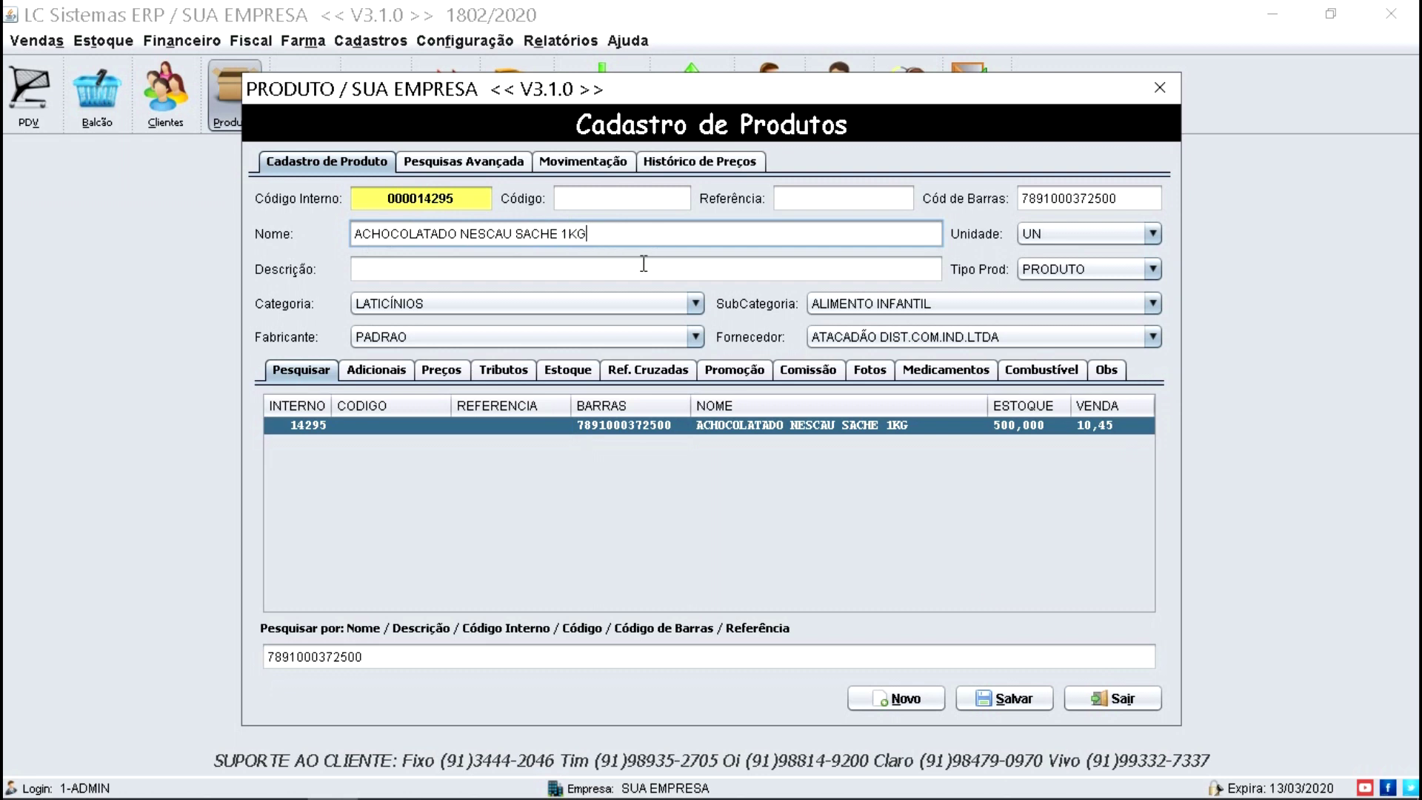
{"action": "left_click", "coordinate": [374, 372]}
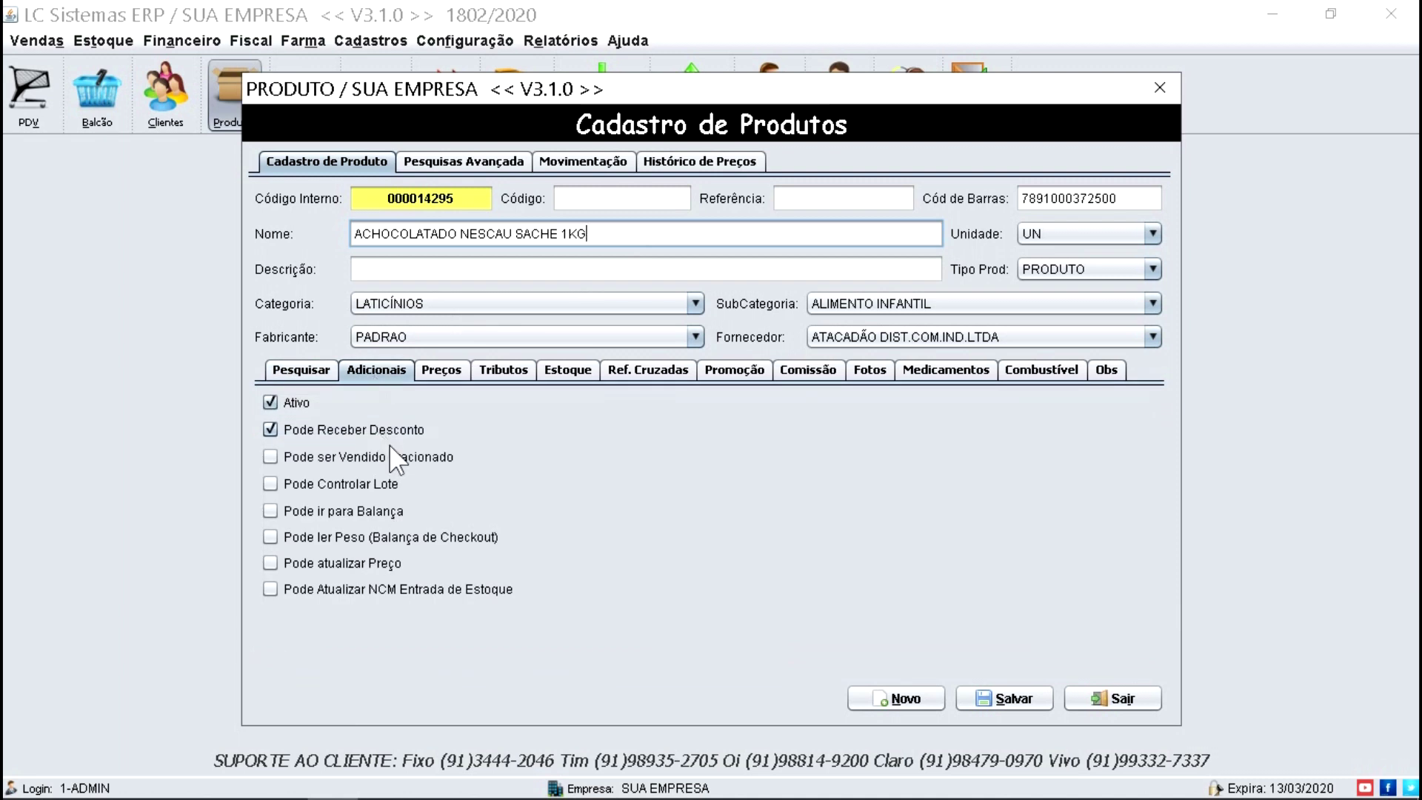
{"action": "left_click", "coordinate": [271, 485]}
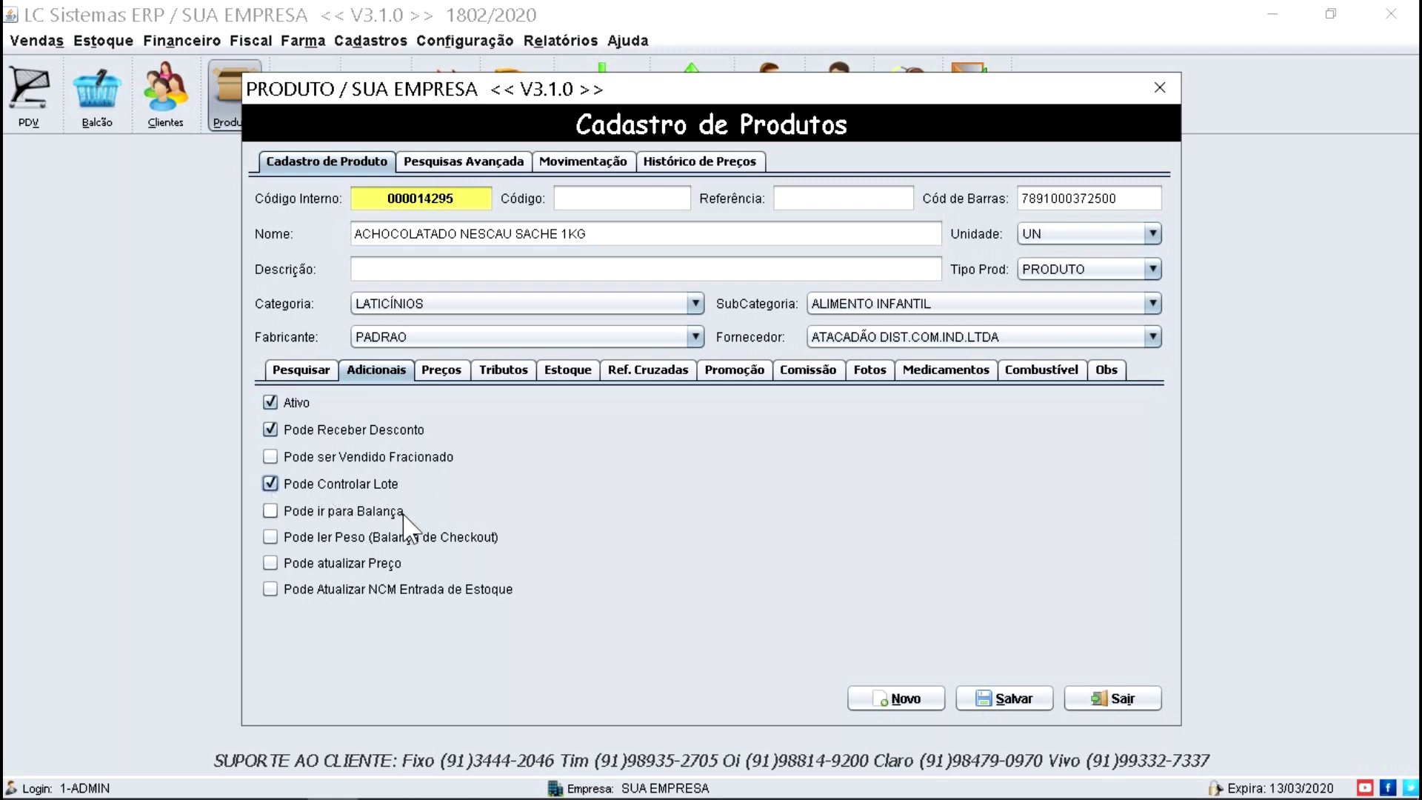
{"action": "left_click", "coordinate": [988, 698]}
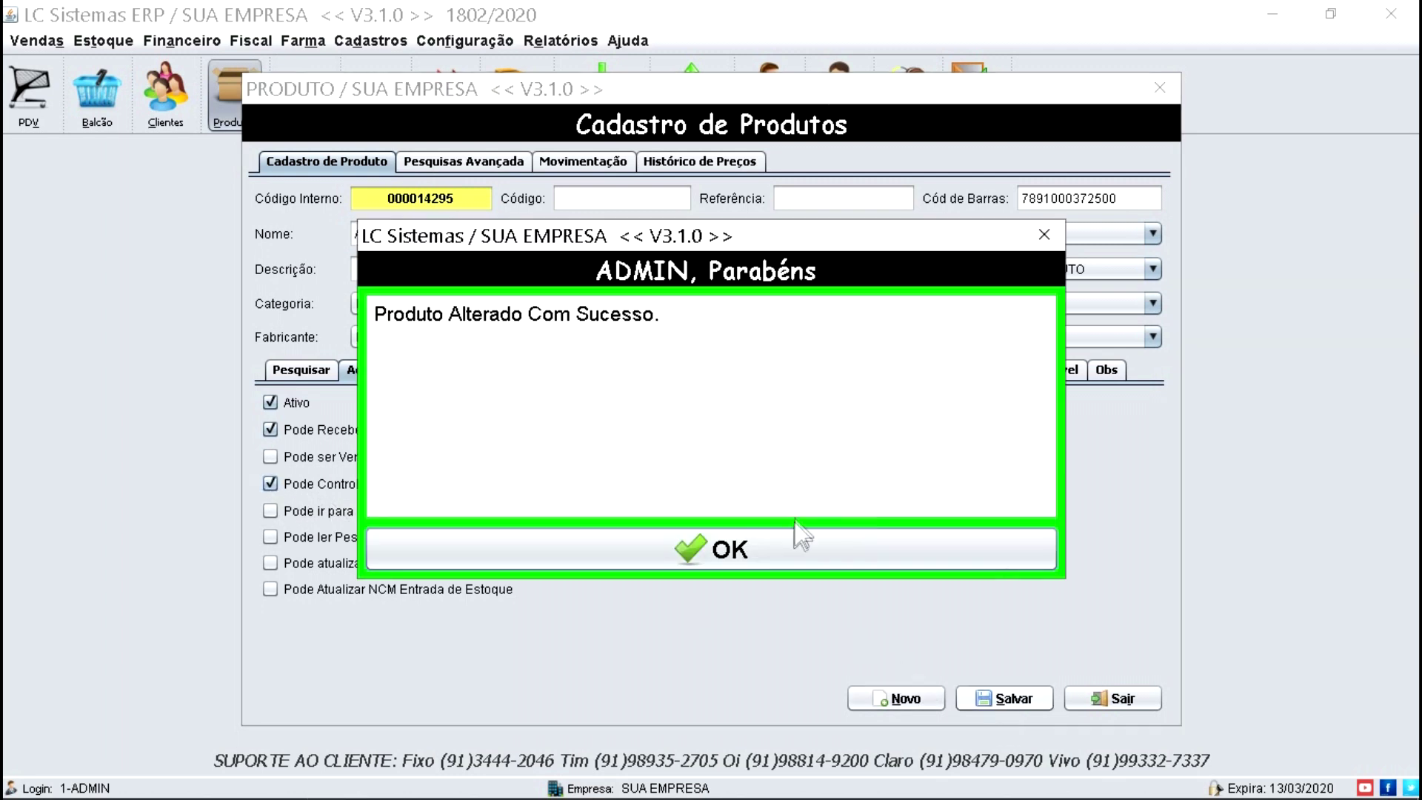
{"action": "left_click", "coordinate": [771, 555]}
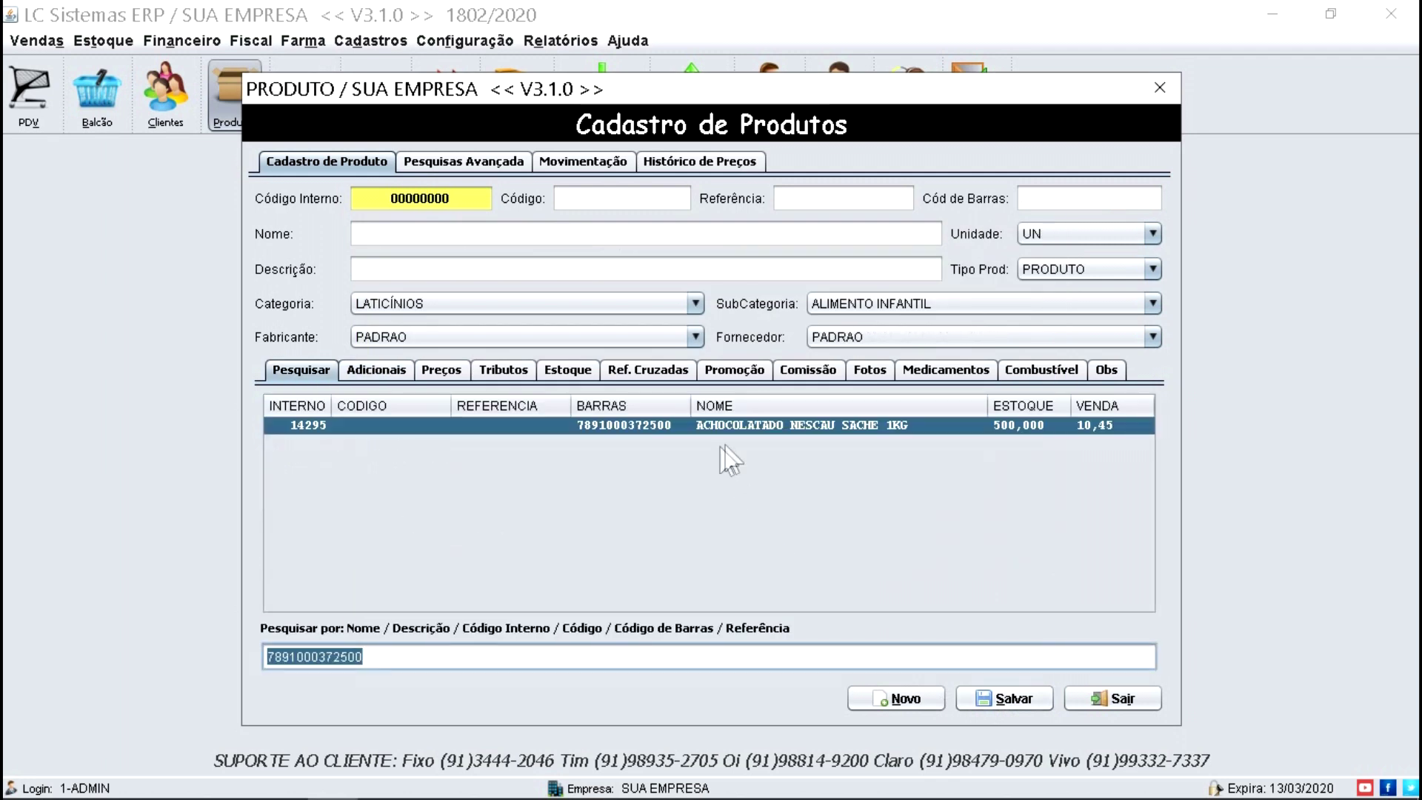
{"action": "left_click", "coordinate": [1149, 104]}
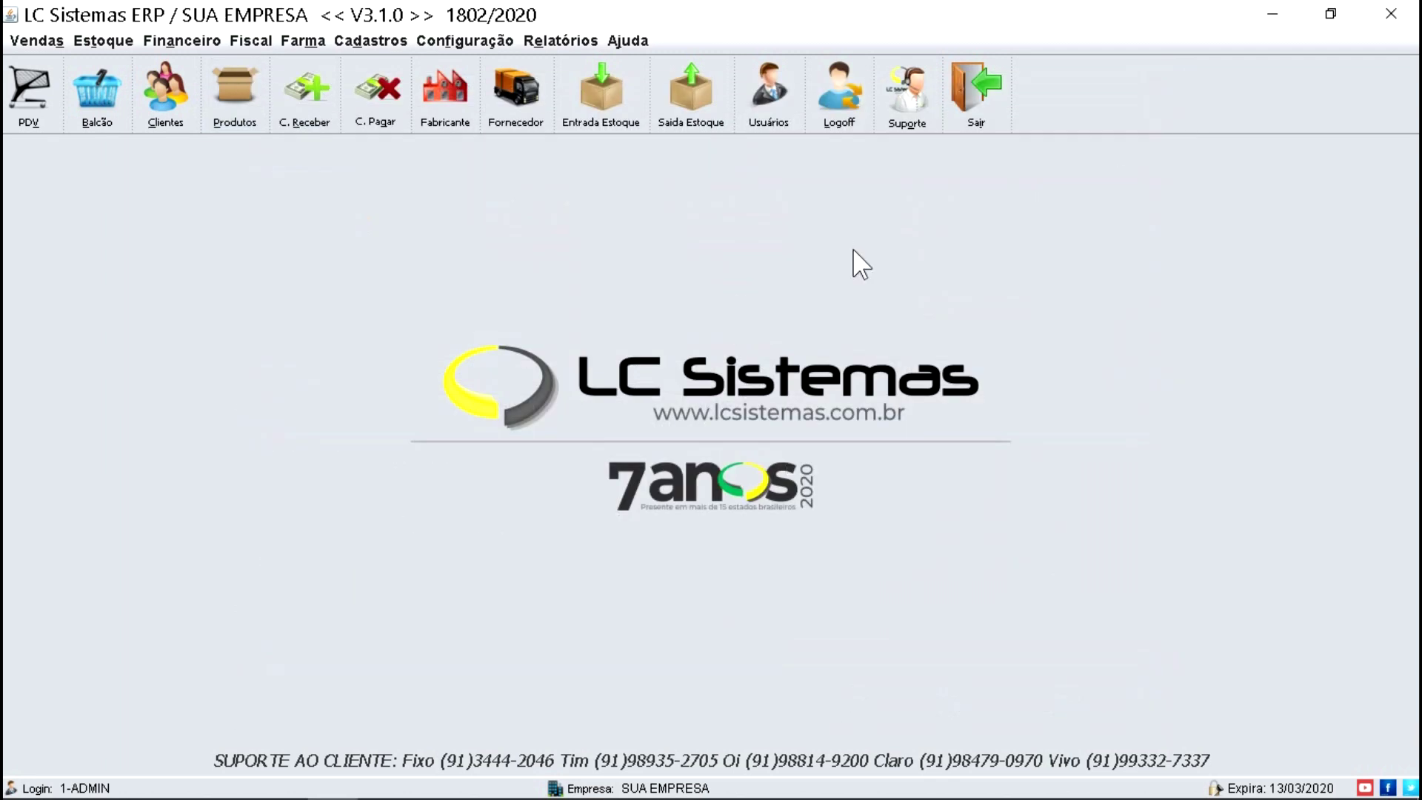
Open the form for registering a new lot in the stock lot and expiry administration.
{"action": "left_click", "coordinate": [111, 43]}
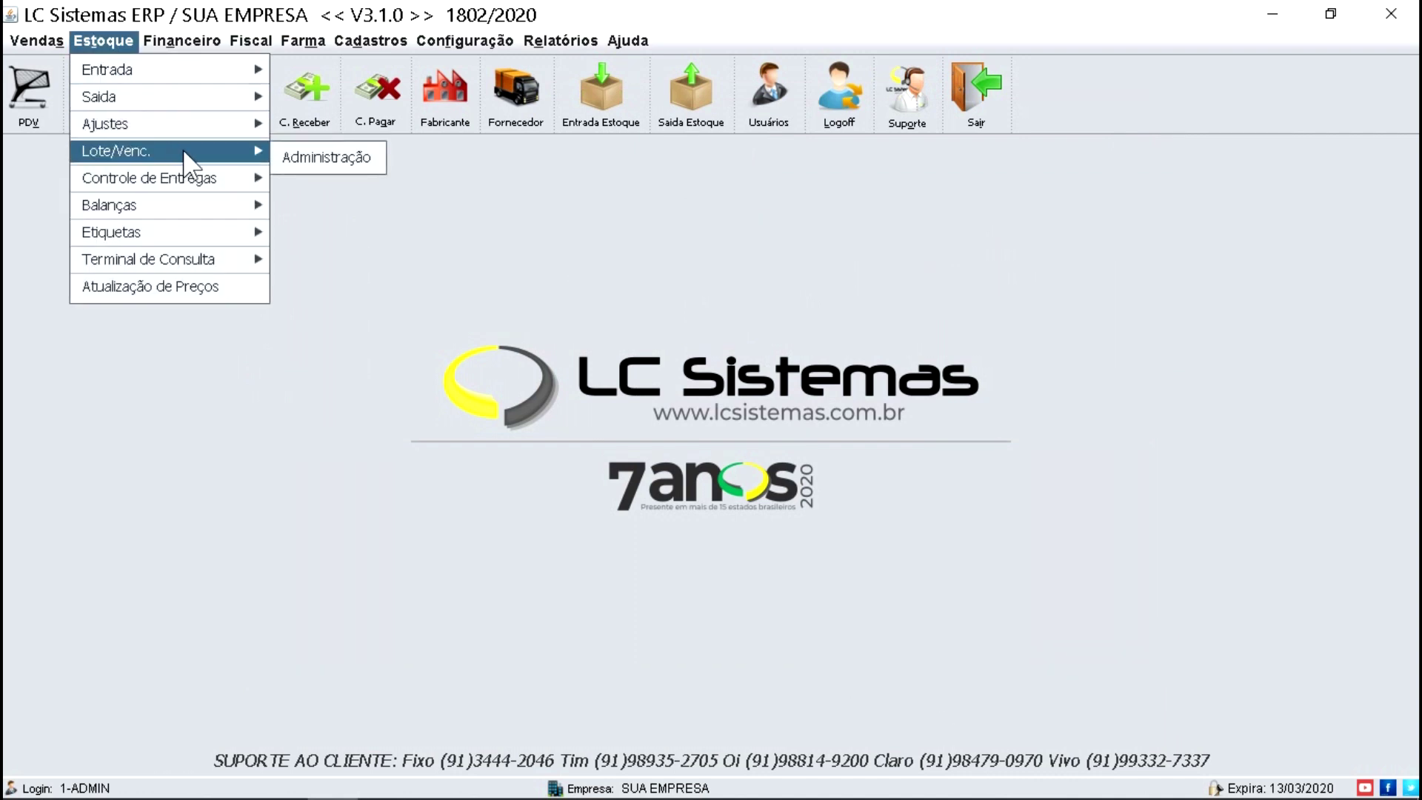
{"action": "mouse_move", "coordinate": [246, 154]}
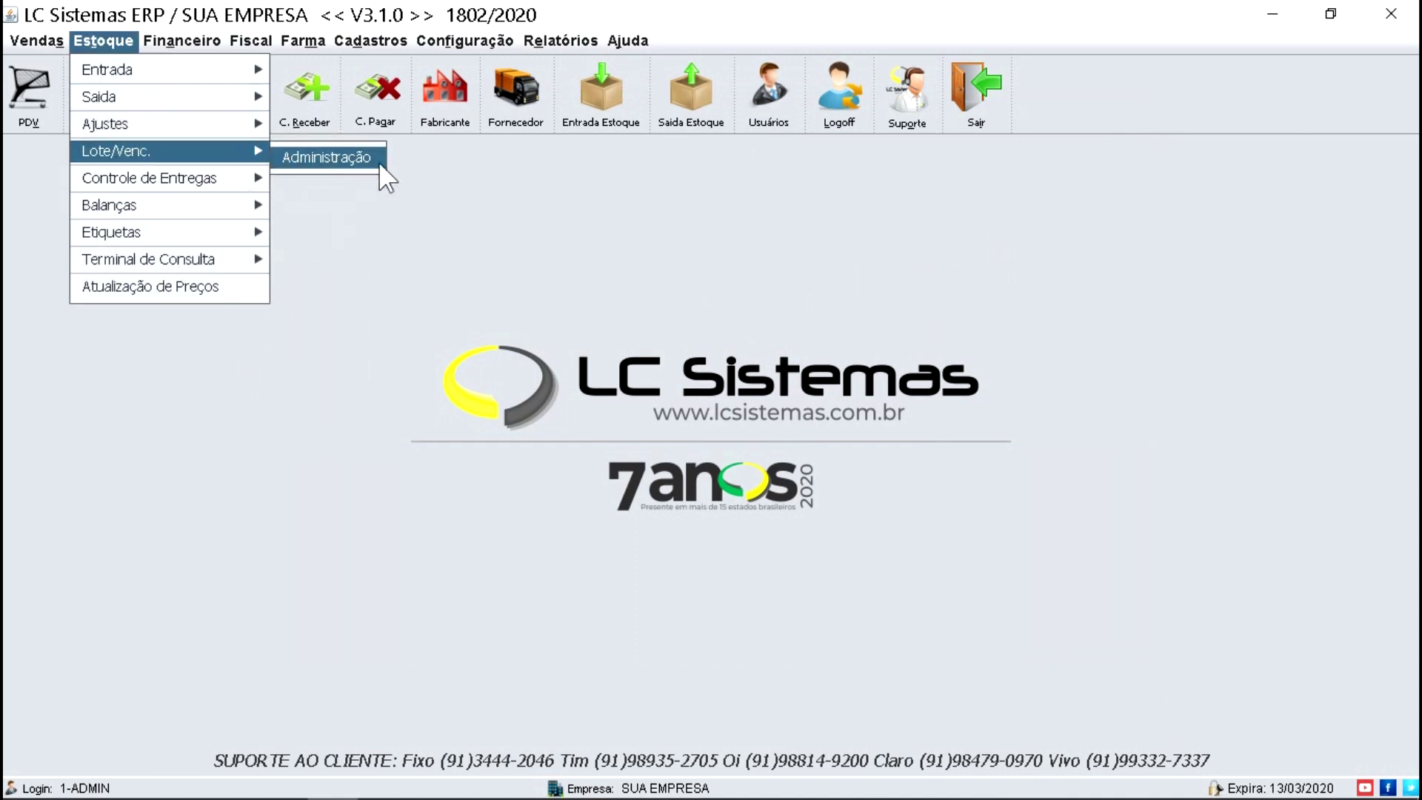
{"action": "left_click", "coordinate": [379, 161]}
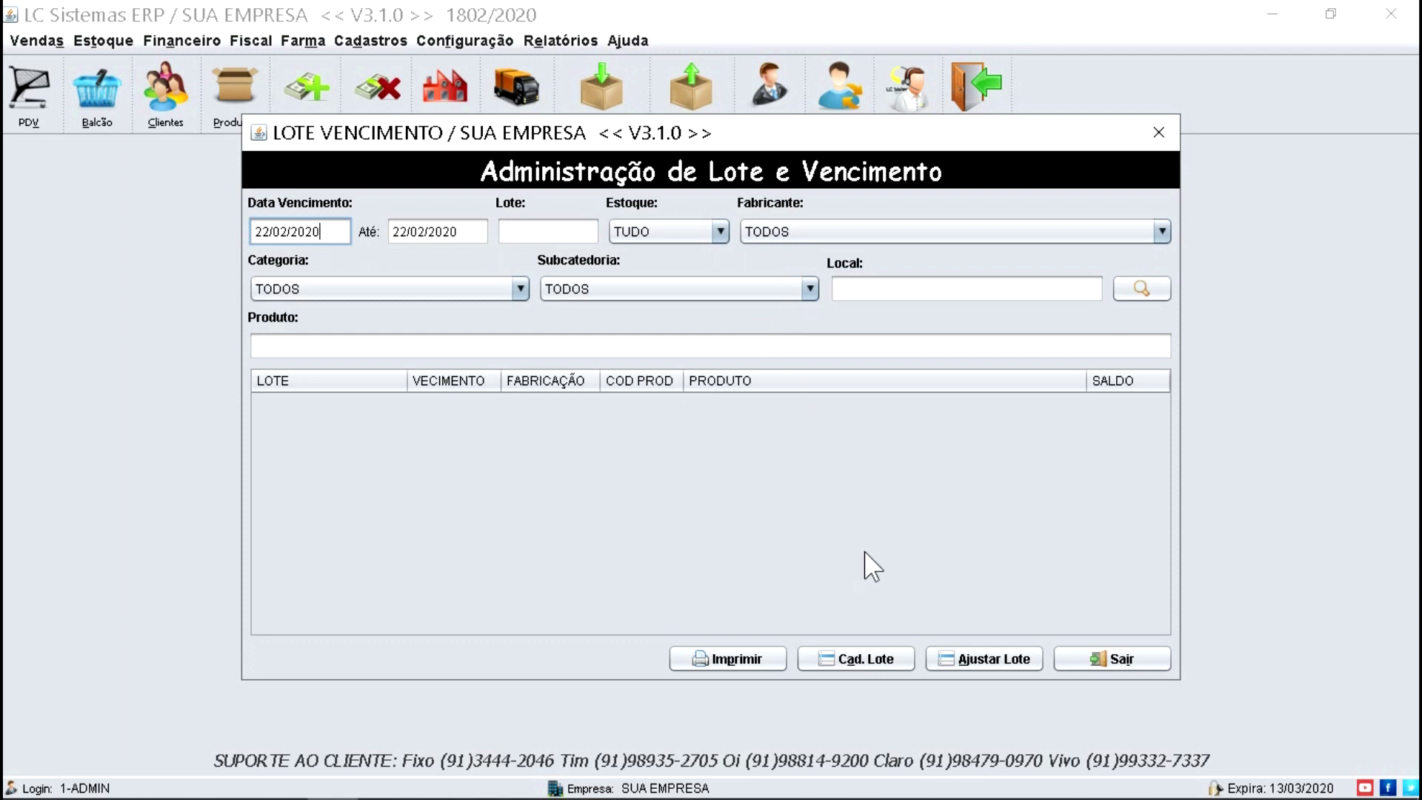
{"action": "left_click", "coordinate": [897, 663]}
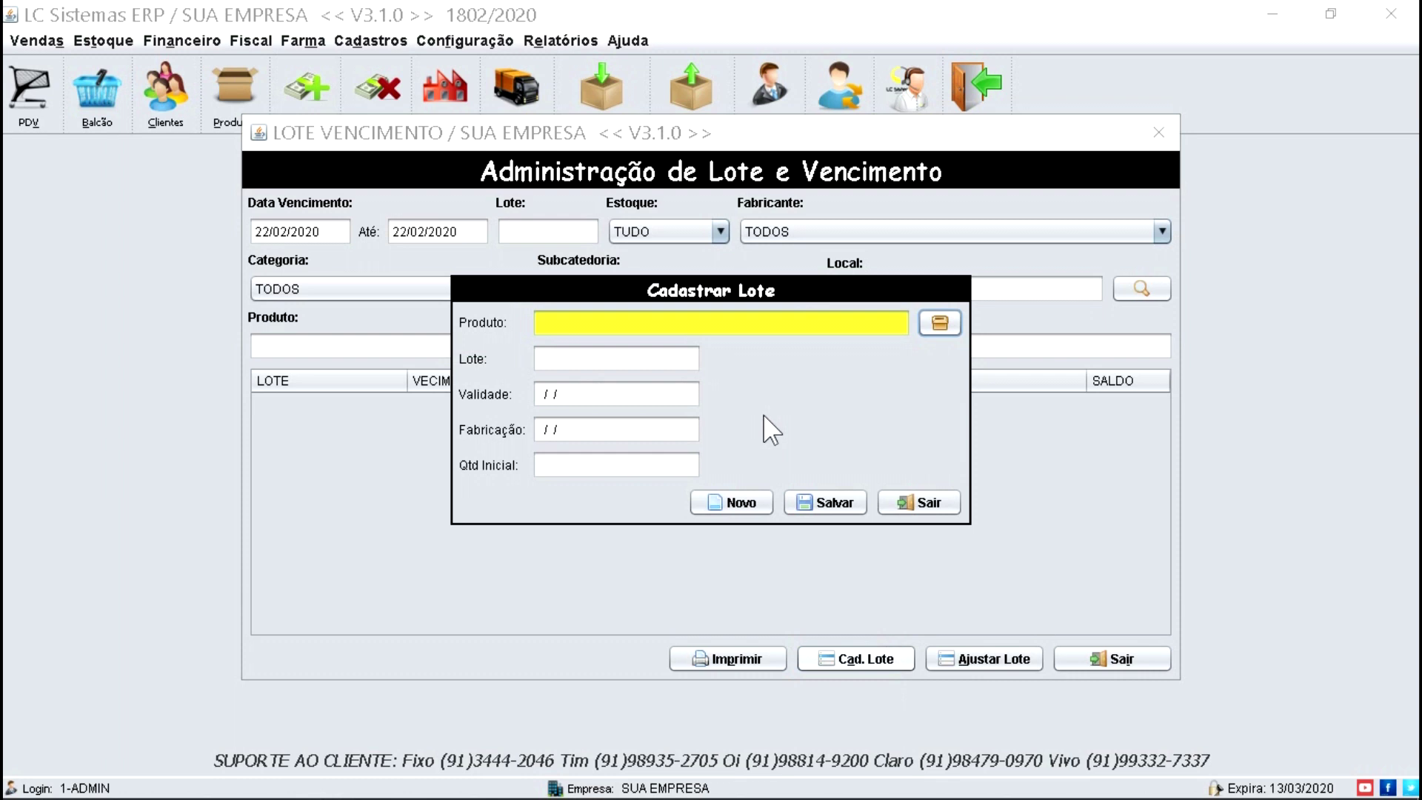
{"action": "left_click", "coordinate": [937, 323]}
{"action": "left_click", "coordinate": [368, 266]}
{"action": "type", "text": "7891000372500"}
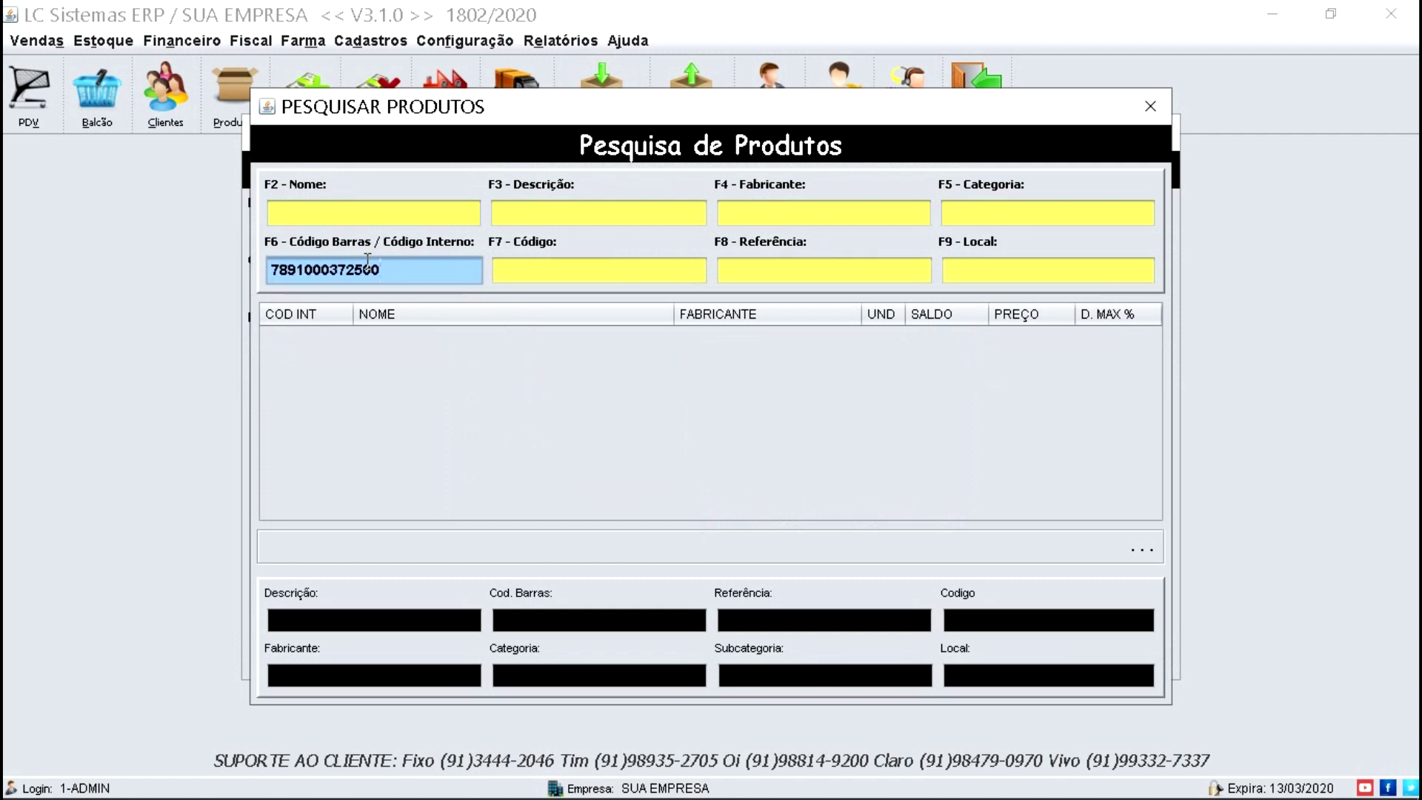
{"action": "key", "text": "Return"}
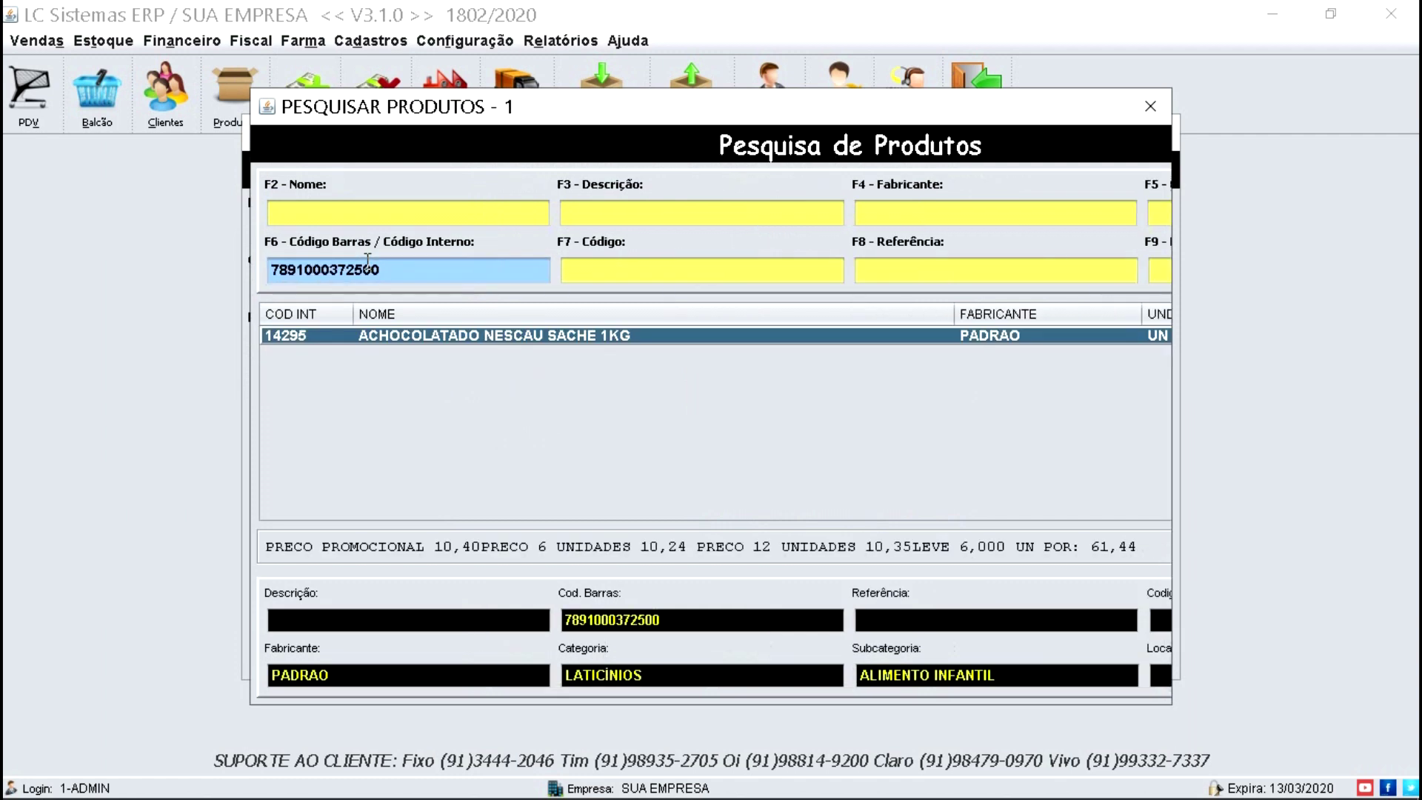
{"action": "double_click", "coordinate": [517, 337]}
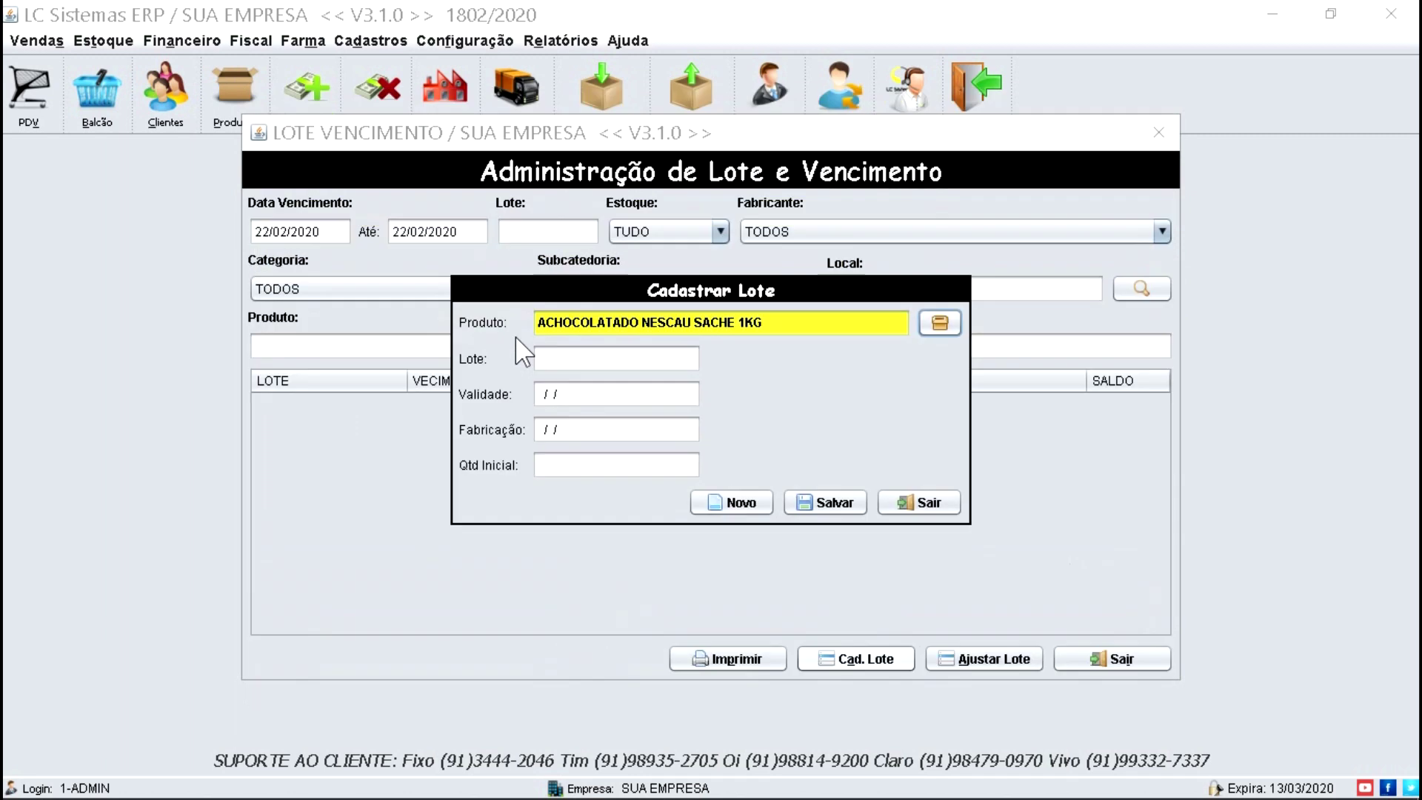
Enter 6HJ68HGF as the lot code and 10/02/2121 as its expiry date.
{"action": "left_click", "coordinate": [563, 359]}
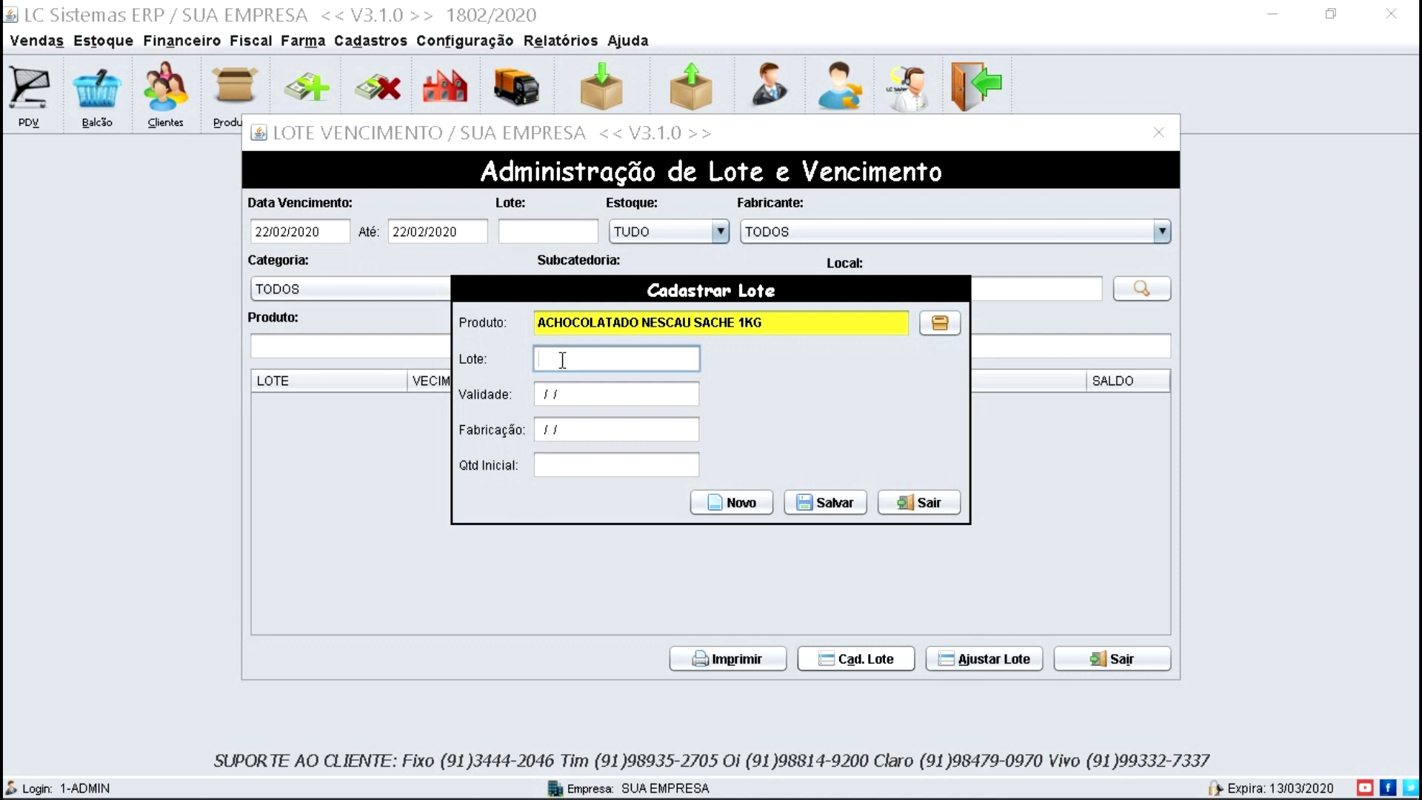
{"action": "type", "text": "6"}
{"action": "type", "text": "HJ58"}
{"action": "type", "text": "HGF"}
{"action": "left_click", "coordinate": [544, 393]}
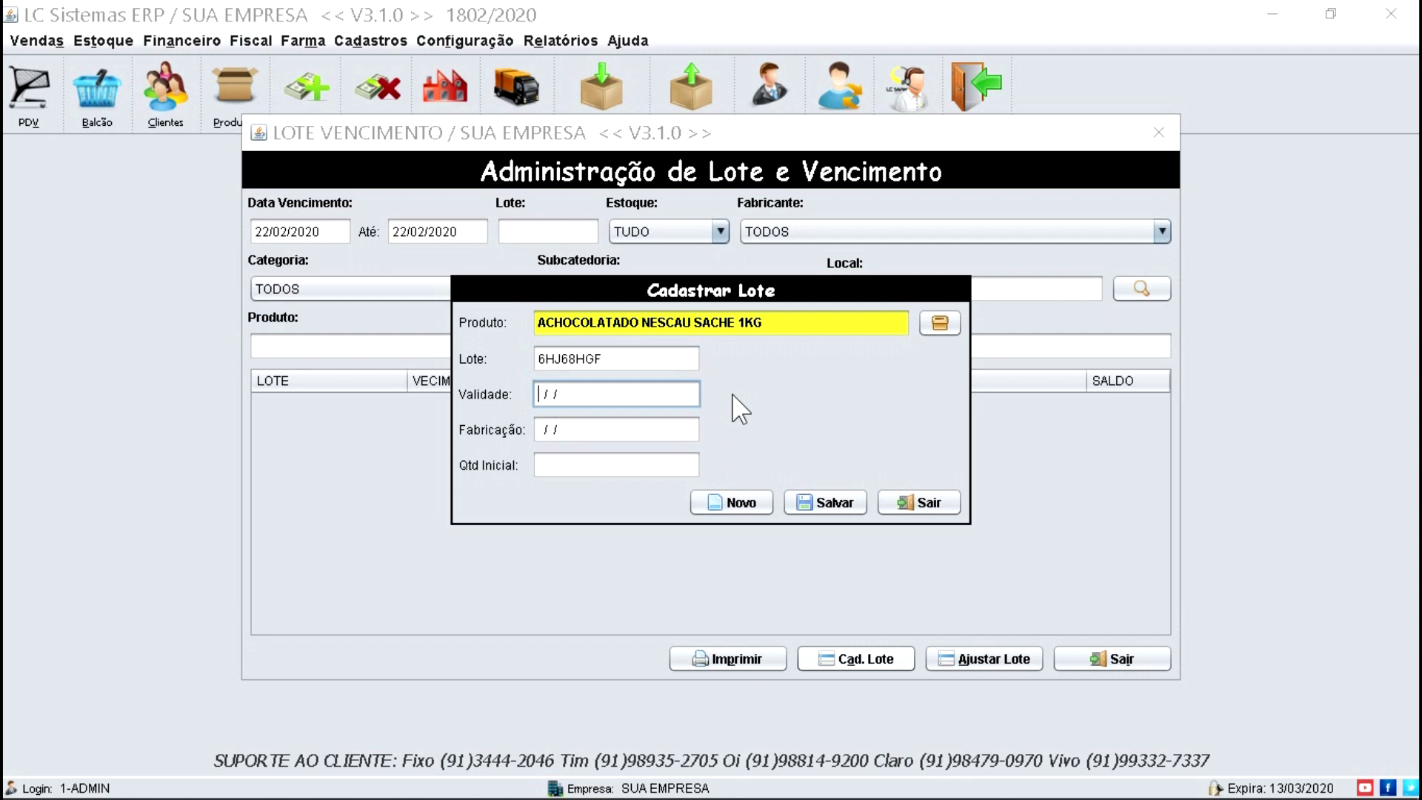
{"action": "type", "text": "10/02/2121"}
{"action": "key", "text": "Tab"}
Save the lot with manufacturing date 10/02/2020 and initial quantity 40, and close the registration form.
{"action": "left_click", "coordinate": [557, 432]}
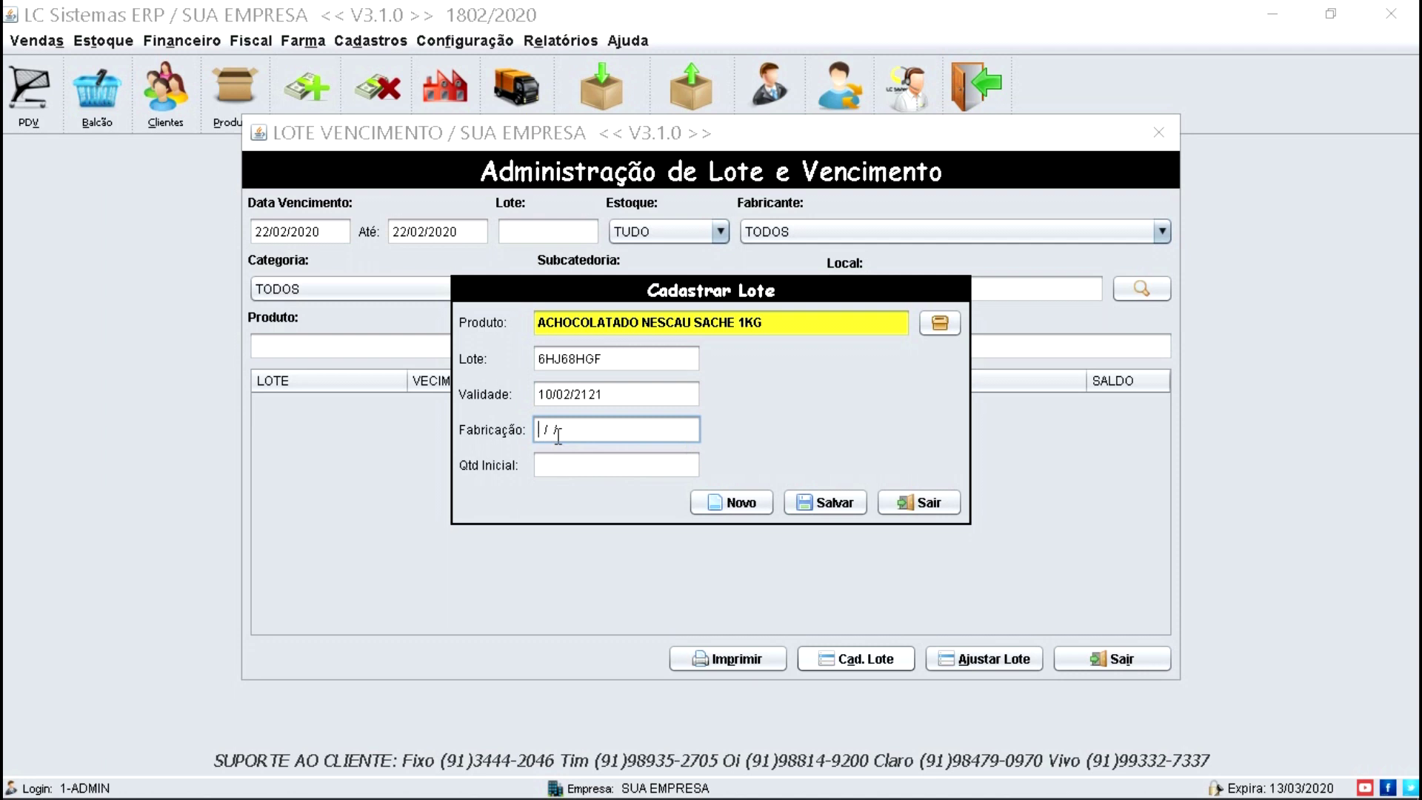
{"action": "type", "text": "10/02/2020"}
{"action": "left_click", "coordinate": [587, 469]}
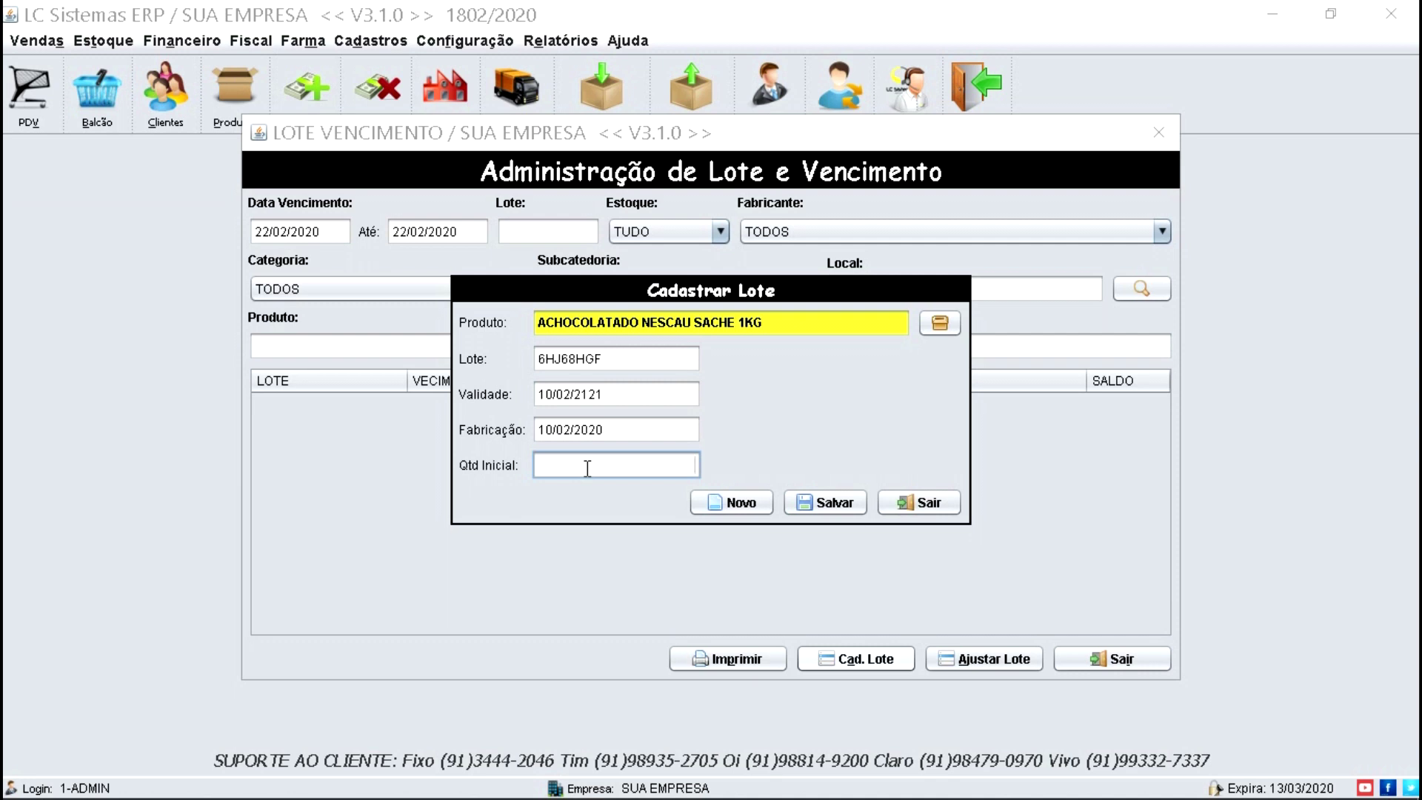
{"action": "type", "text": "40"}
{"action": "left_click", "coordinate": [841, 510]}
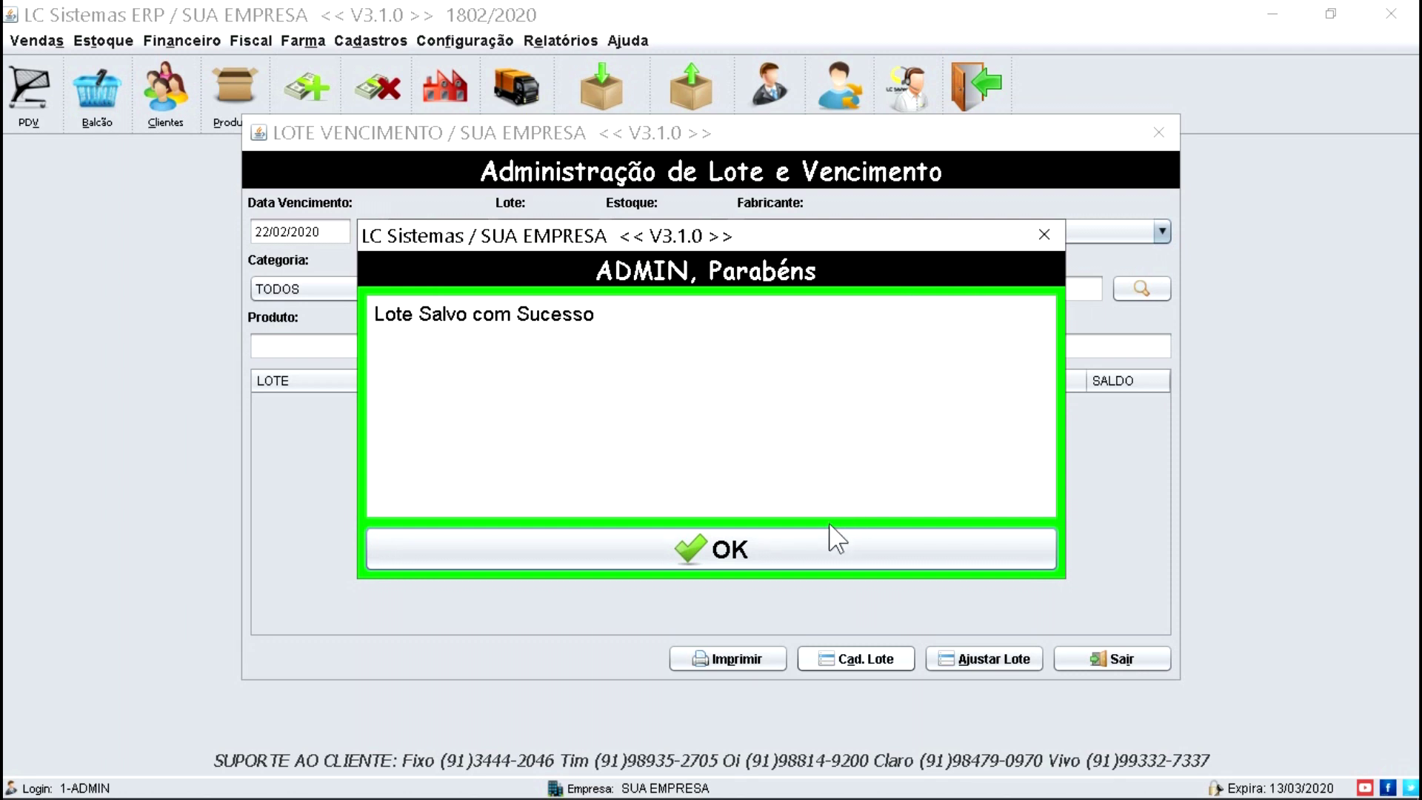
{"action": "left_click", "coordinate": [760, 555]}
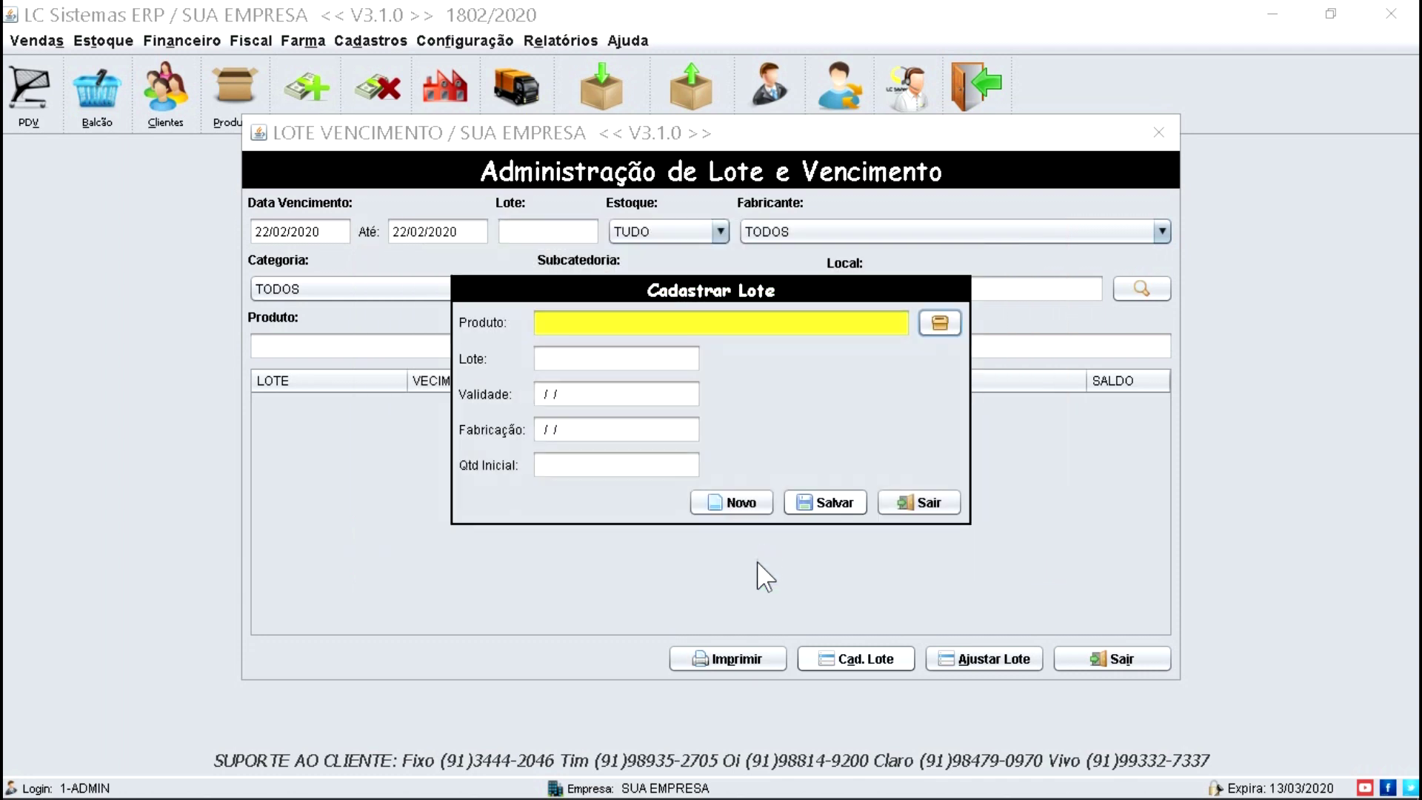
{"action": "left_click", "coordinate": [921, 503]}
Search for lots with expiry dates from 01/01/2019 to 01/01/3030.
{"action": "left_click", "coordinate": [438, 349]}
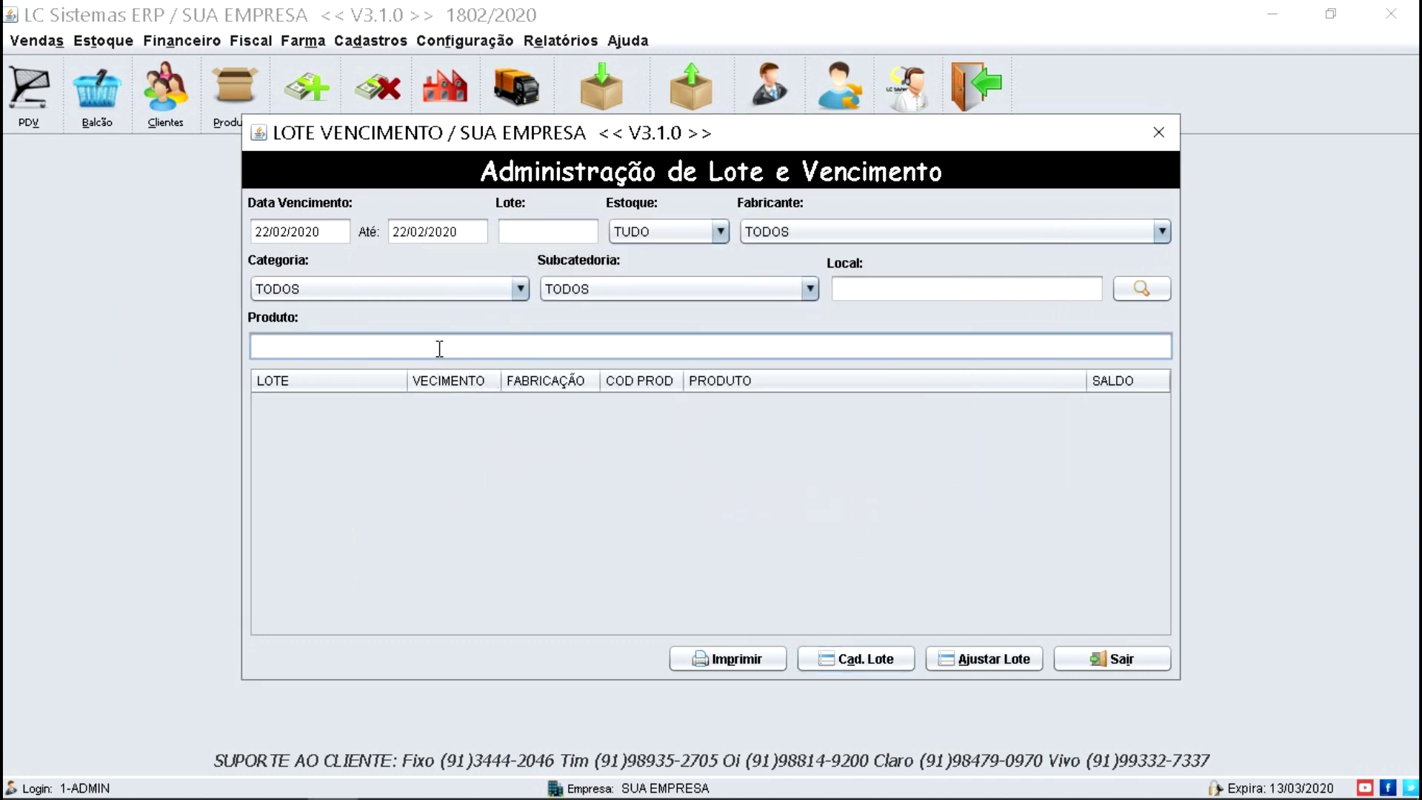
{"action": "left_click", "coordinate": [400, 232]}
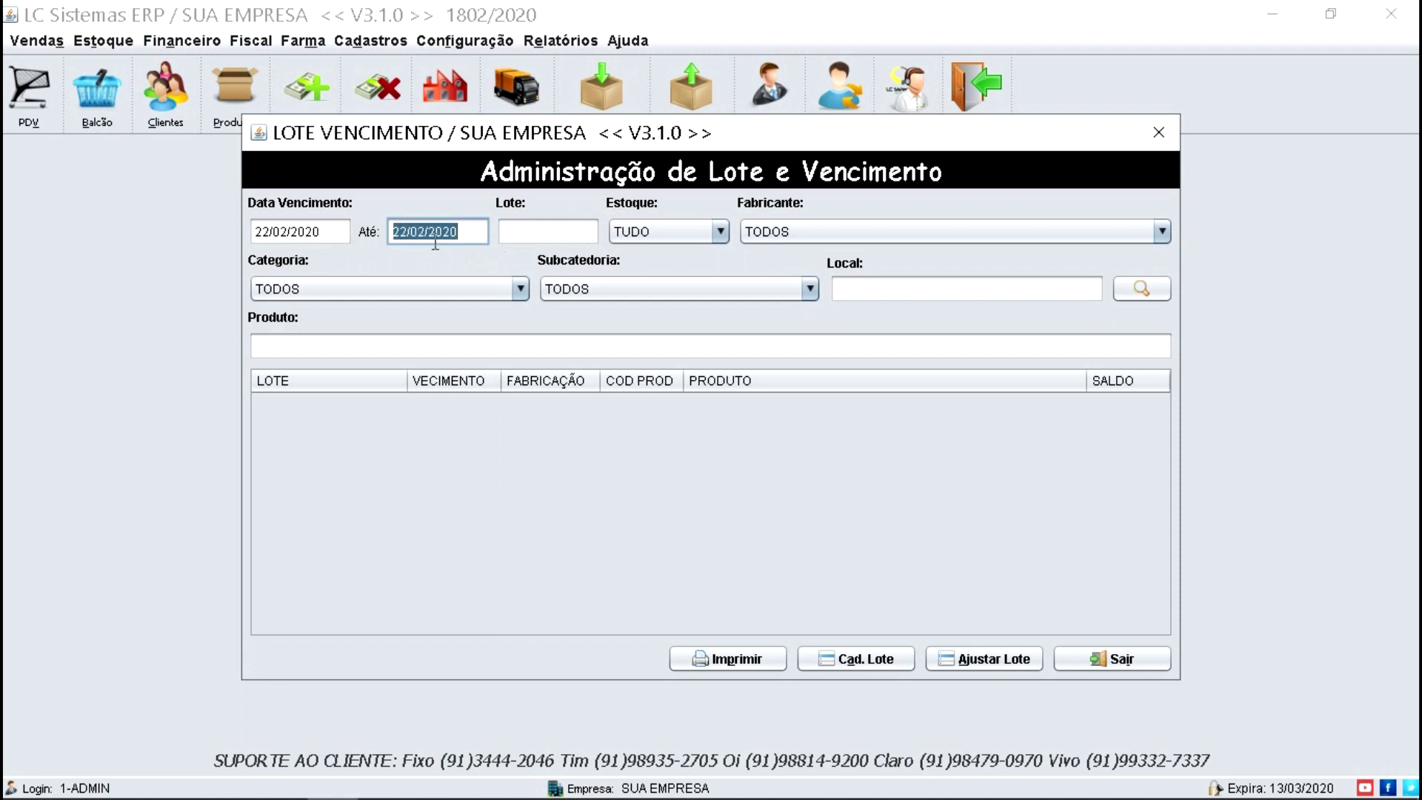
{"action": "left_click", "coordinate": [339, 231]}
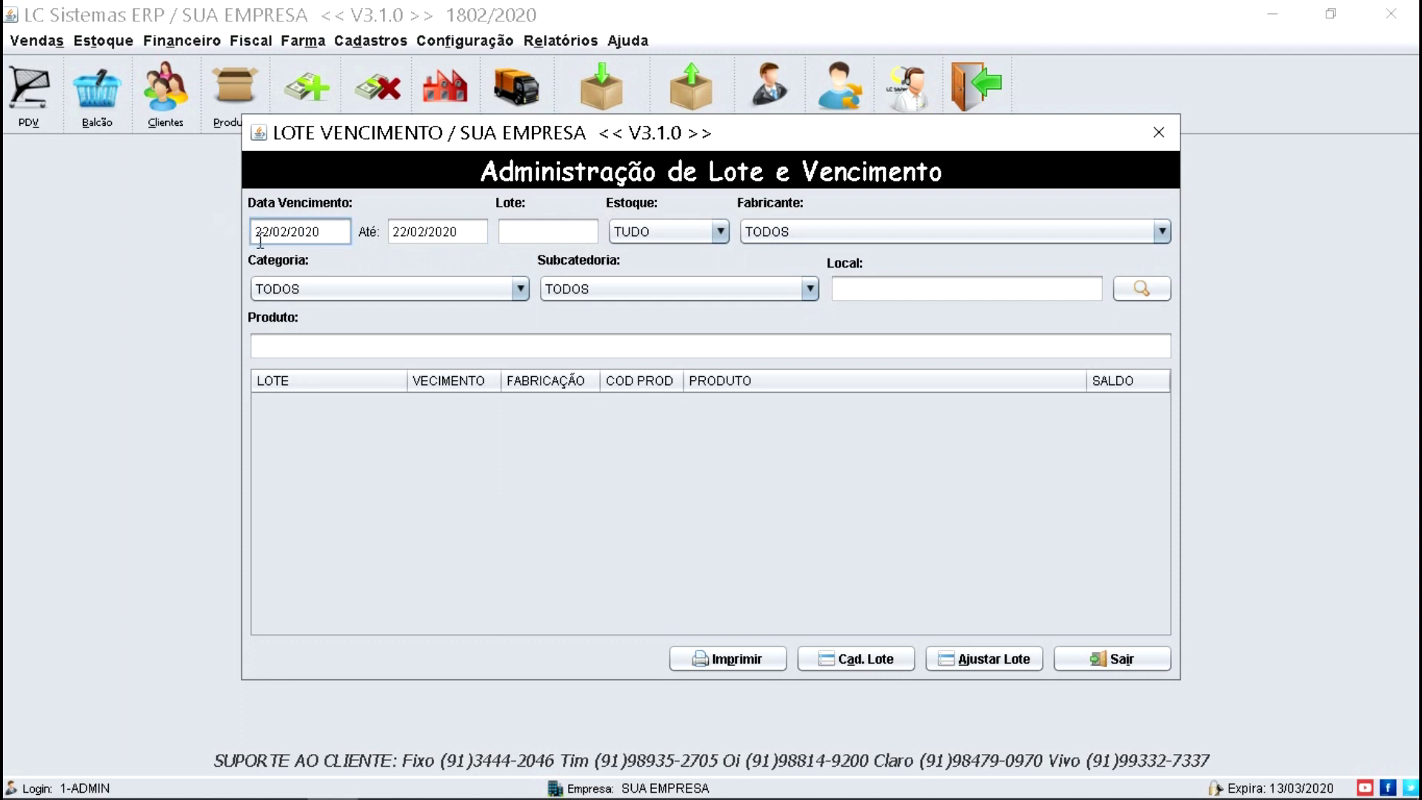
{"action": "left_click", "coordinate": [454, 231]}
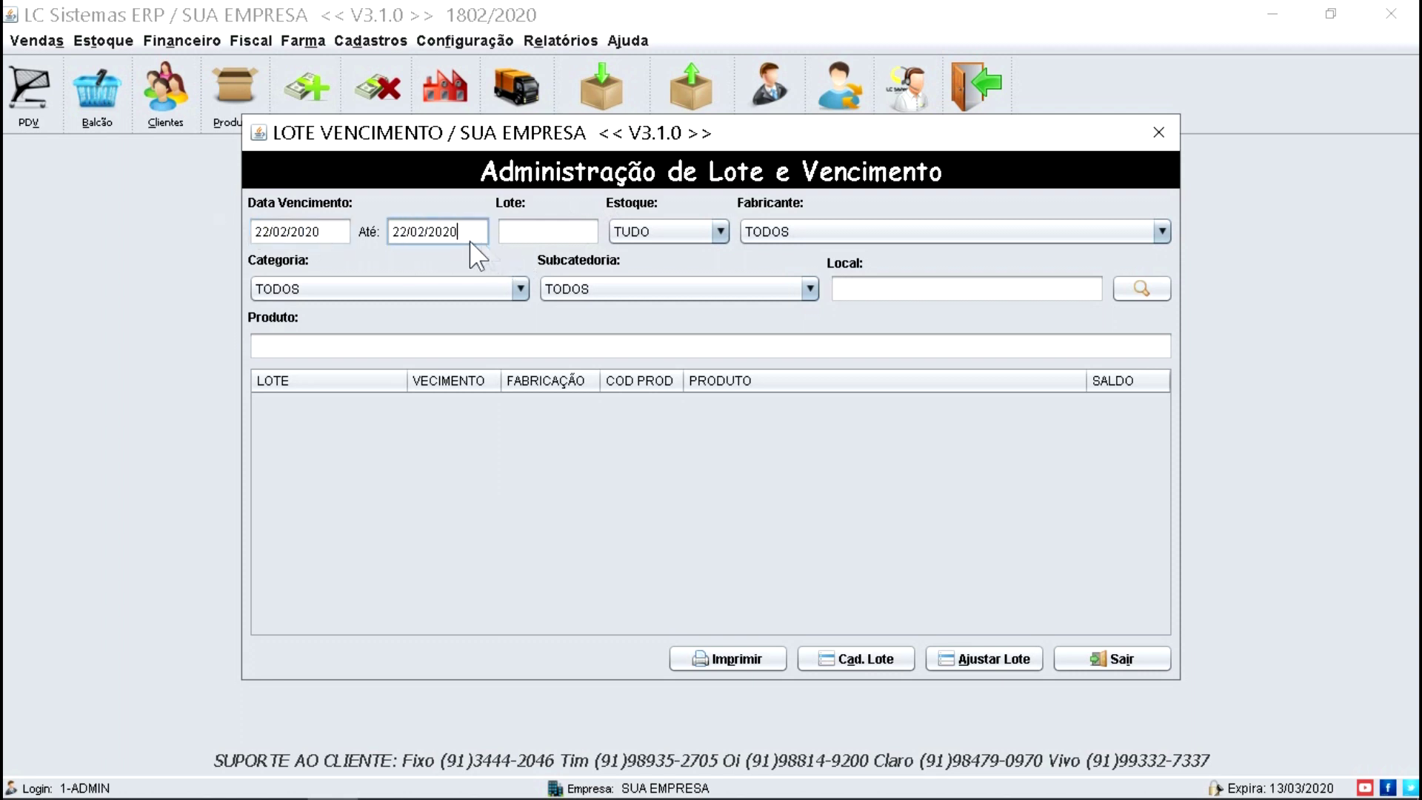
{"action": "key", "text": "ctrl+a"}
{"action": "key", "text": "BackSpace"}
{"action": "type", "text": "02/02/2023"}
{"action": "left_click", "coordinate": [1141, 295]}
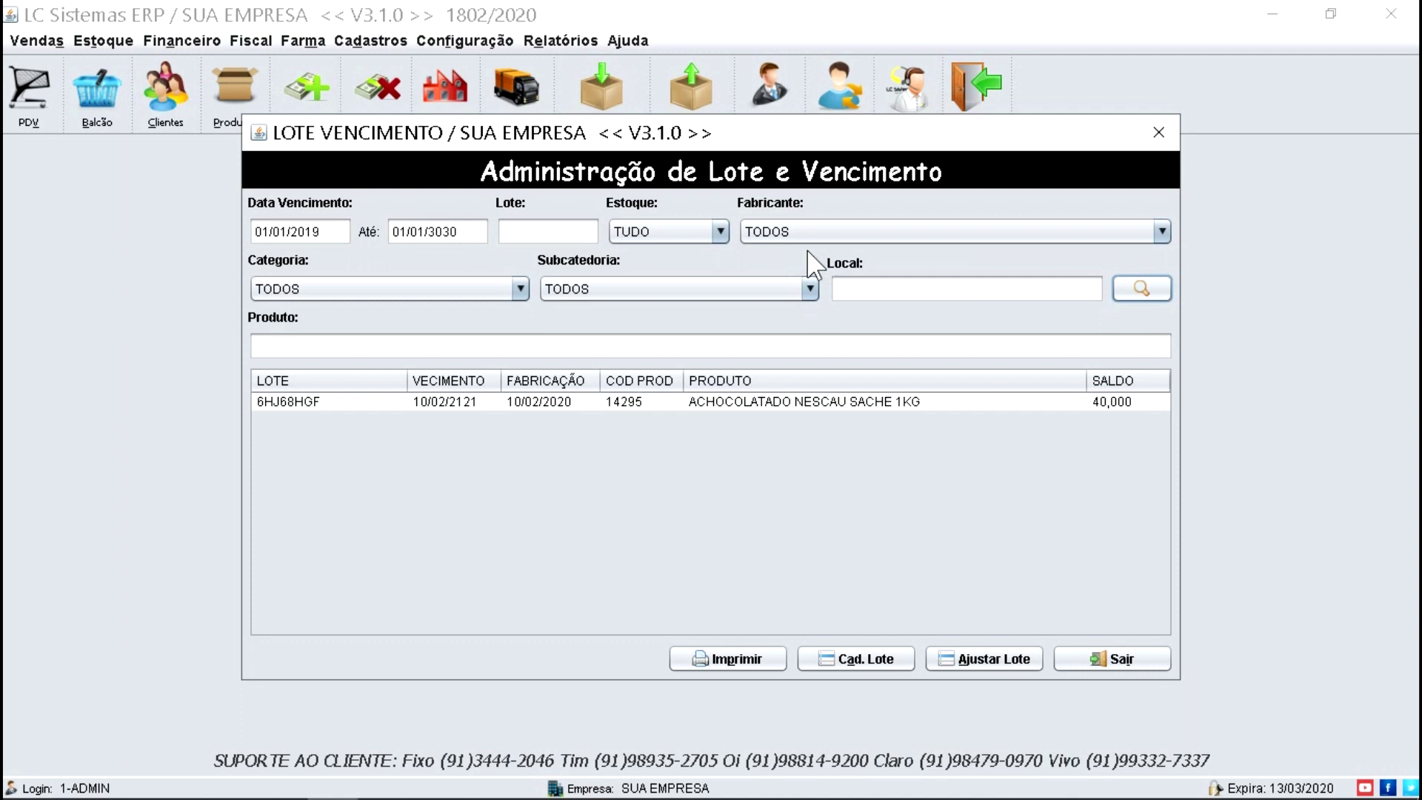
Examine the adjustment type, quantity and reason fields for lot 6HJ68HGF, then leave the lot administration without adjusting it.
{"action": "left_click", "coordinate": [633, 397]}
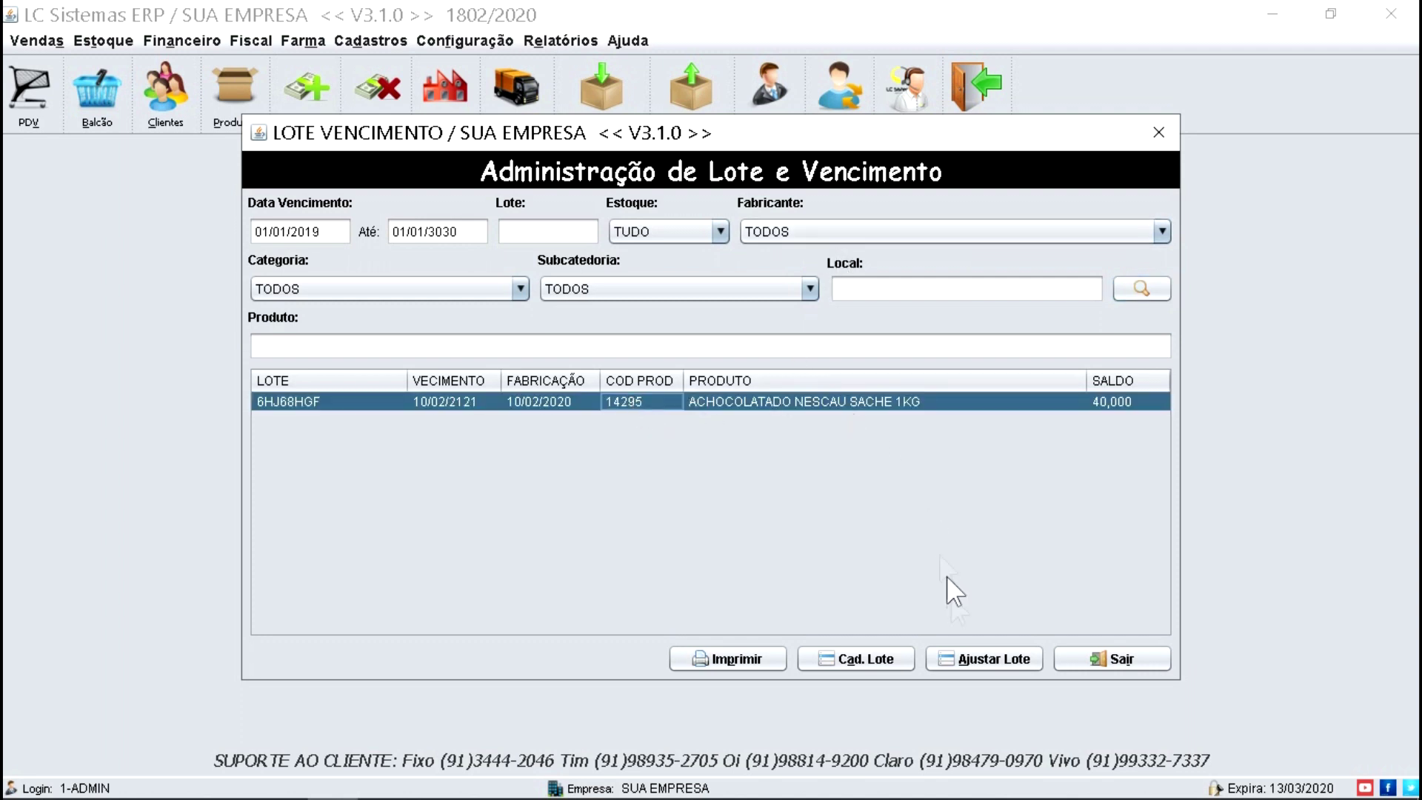
{"action": "left_click", "coordinate": [975, 656]}
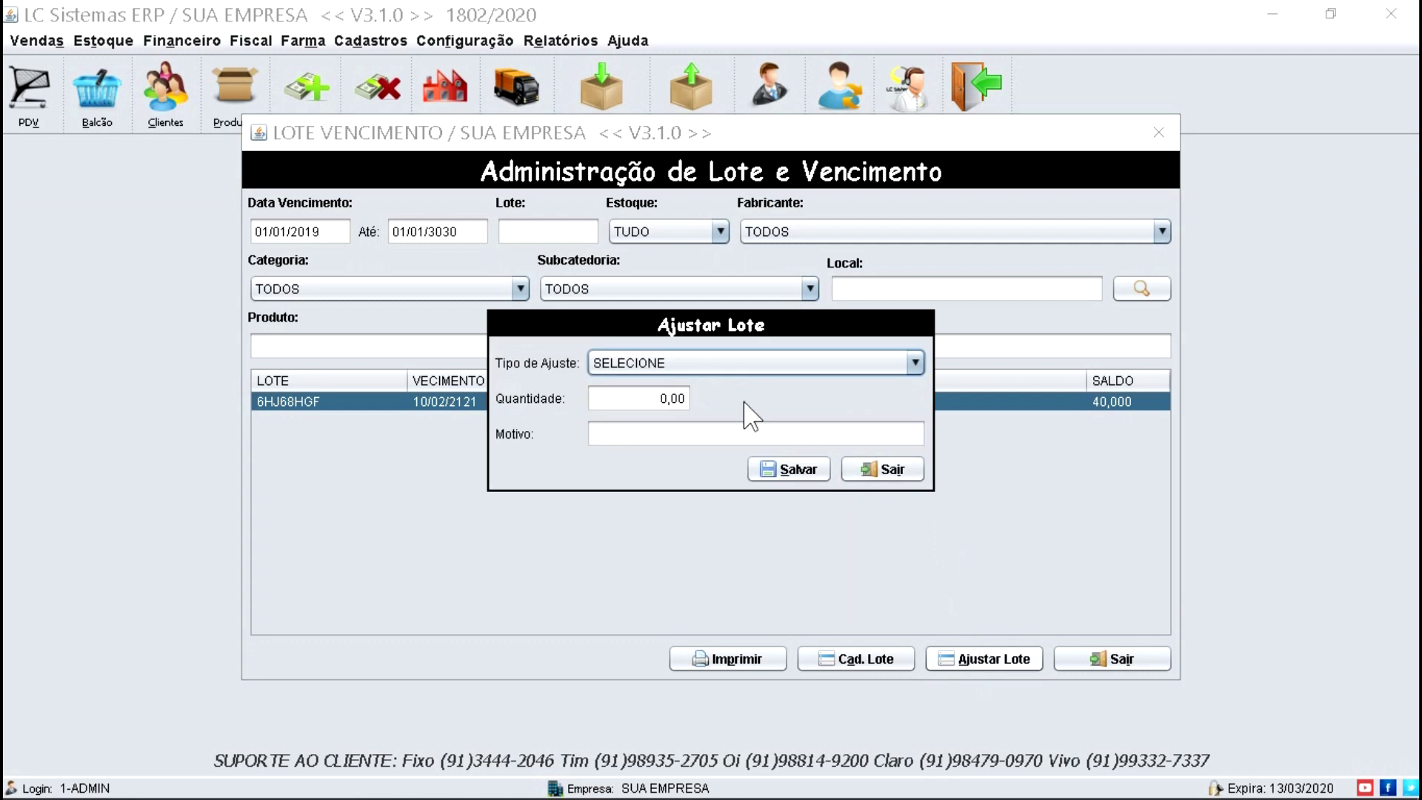
{"action": "left_click", "coordinate": [741, 363]}
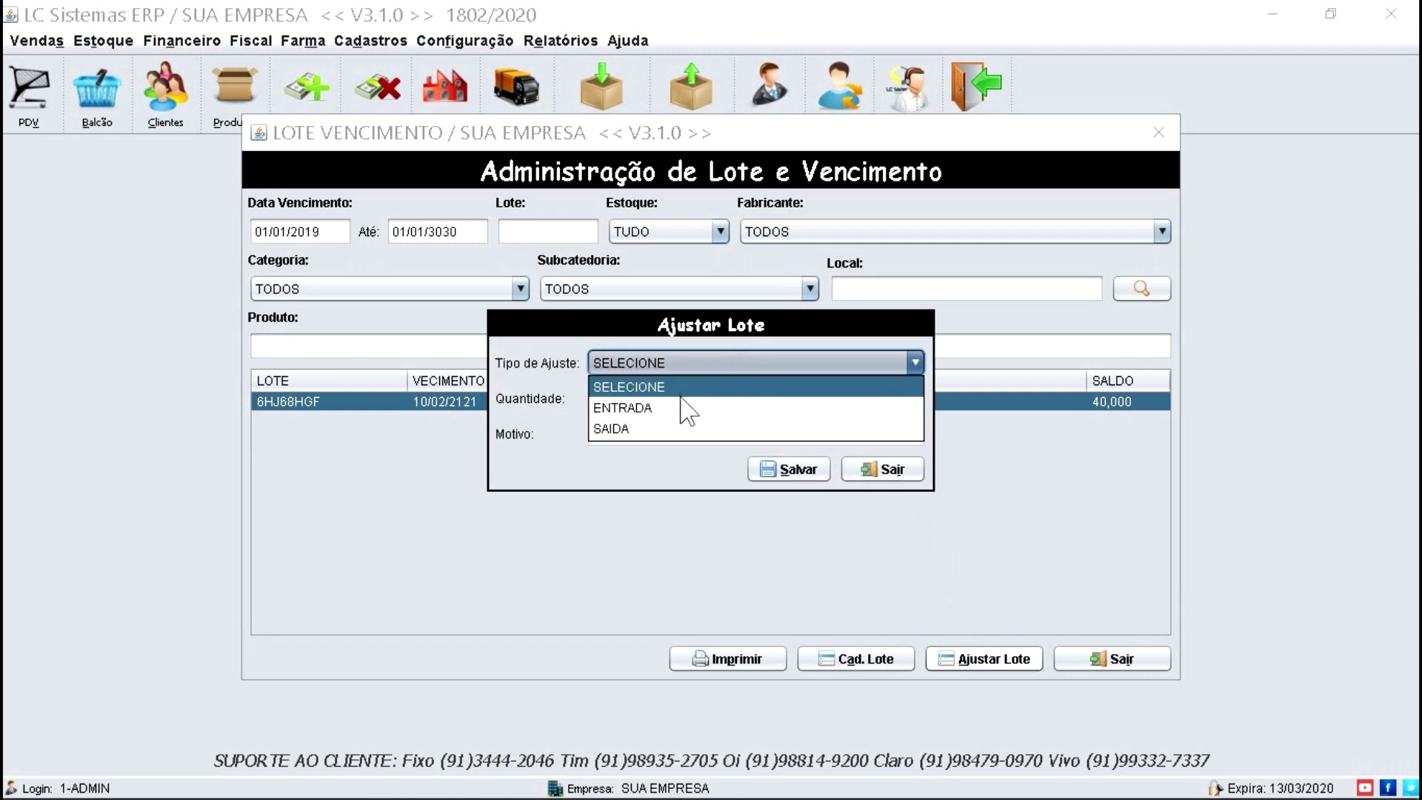
{"action": "left_click", "coordinate": [555, 402]}
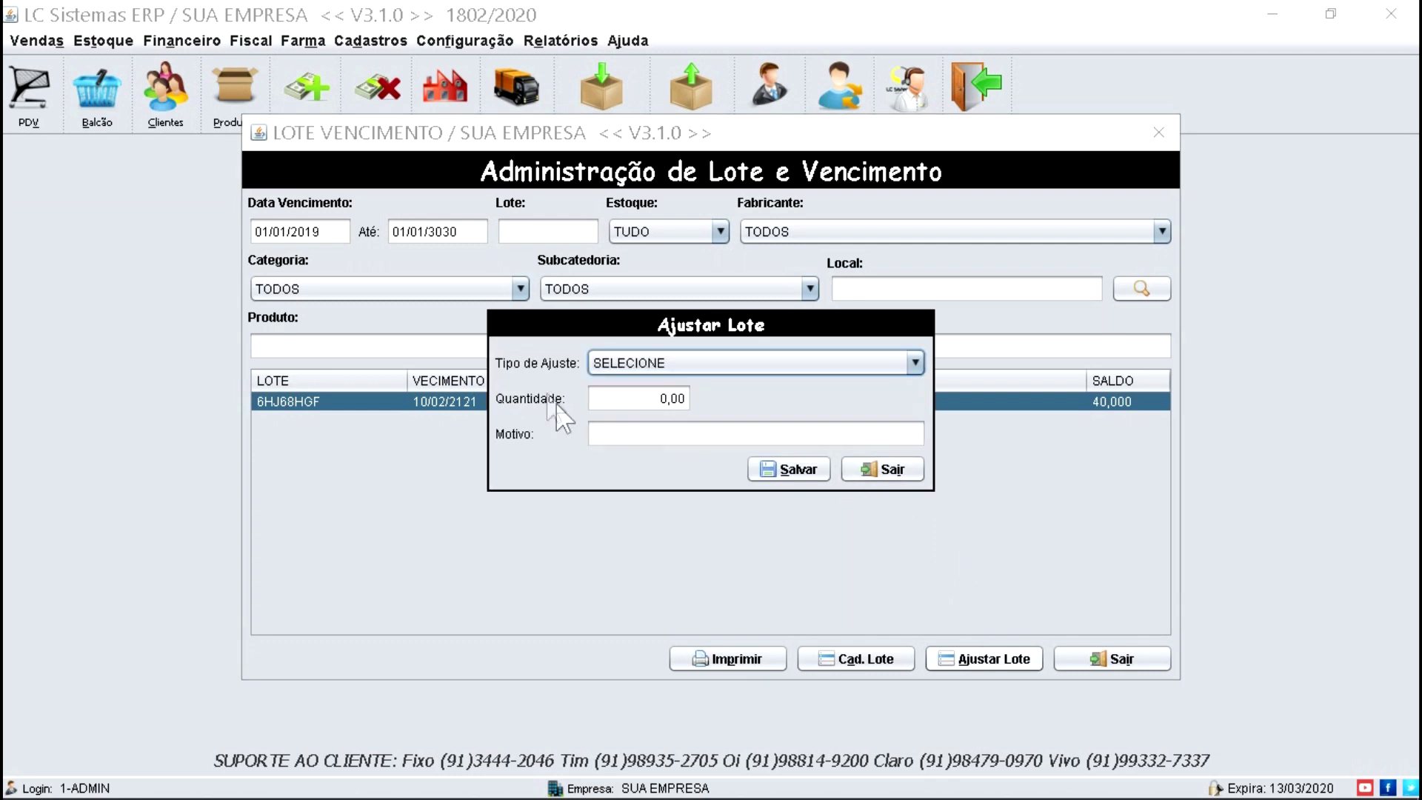
{"action": "left_click", "coordinate": [607, 400]}
{"action": "left_click", "coordinate": [663, 435]}
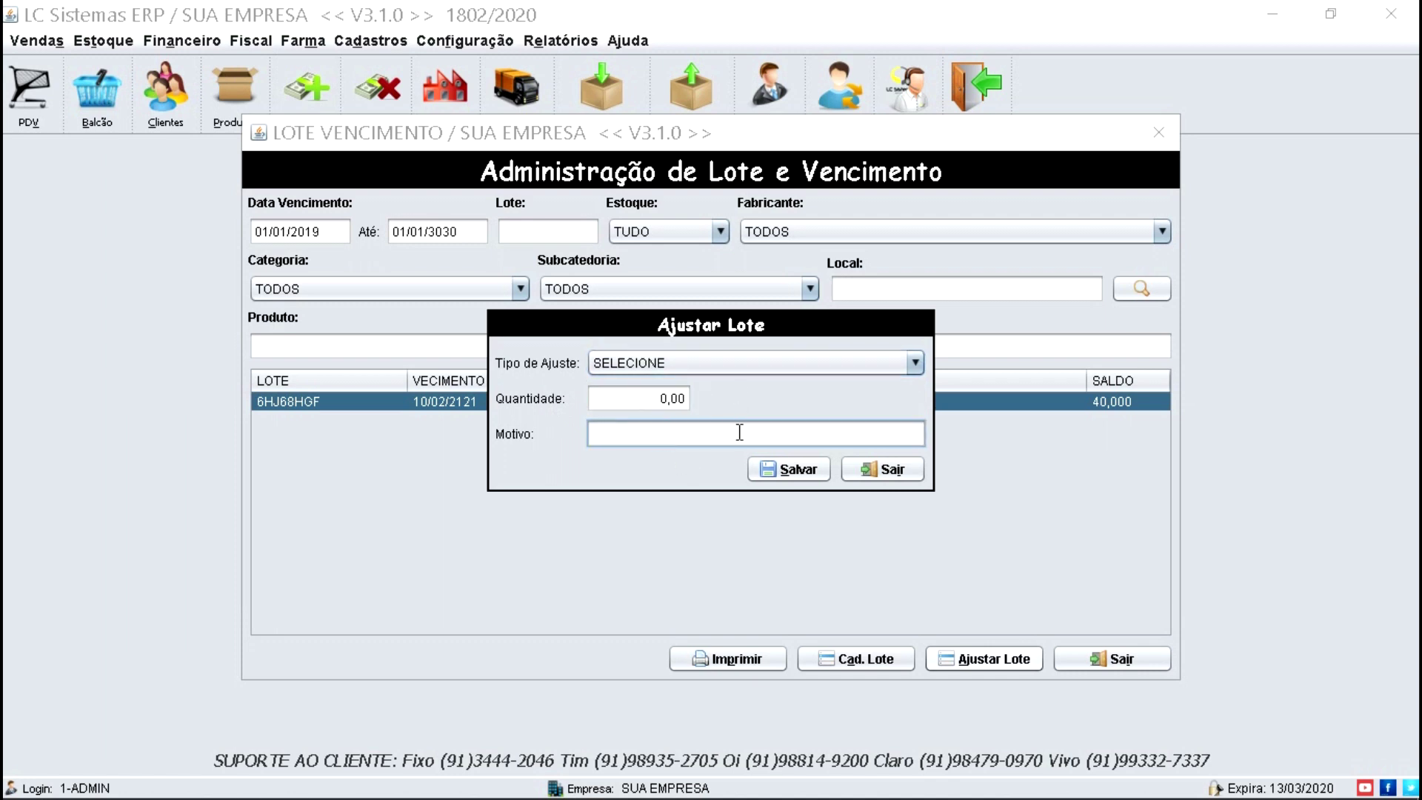
{"action": "left_click", "coordinate": [890, 466]}
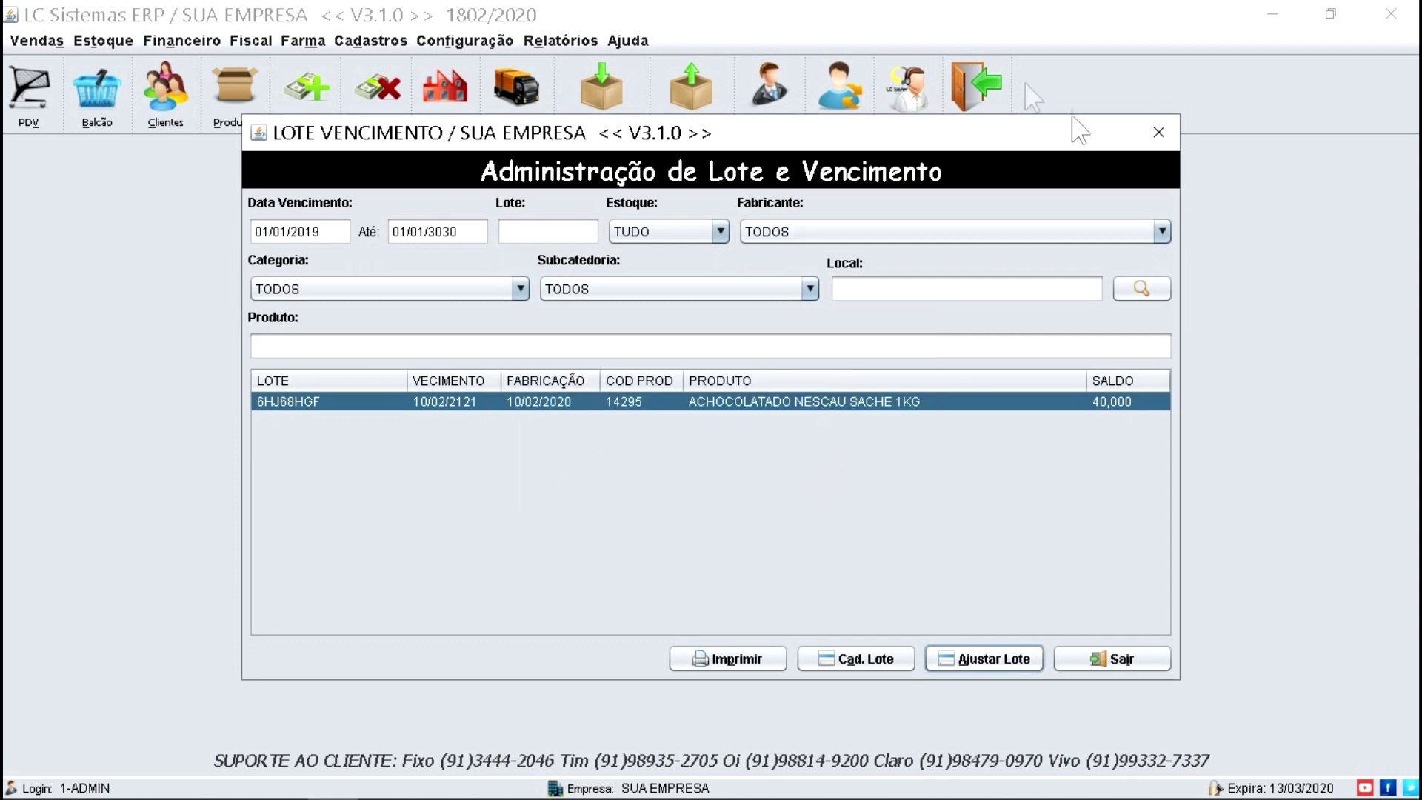
{"action": "left_click", "coordinate": [1149, 132]}
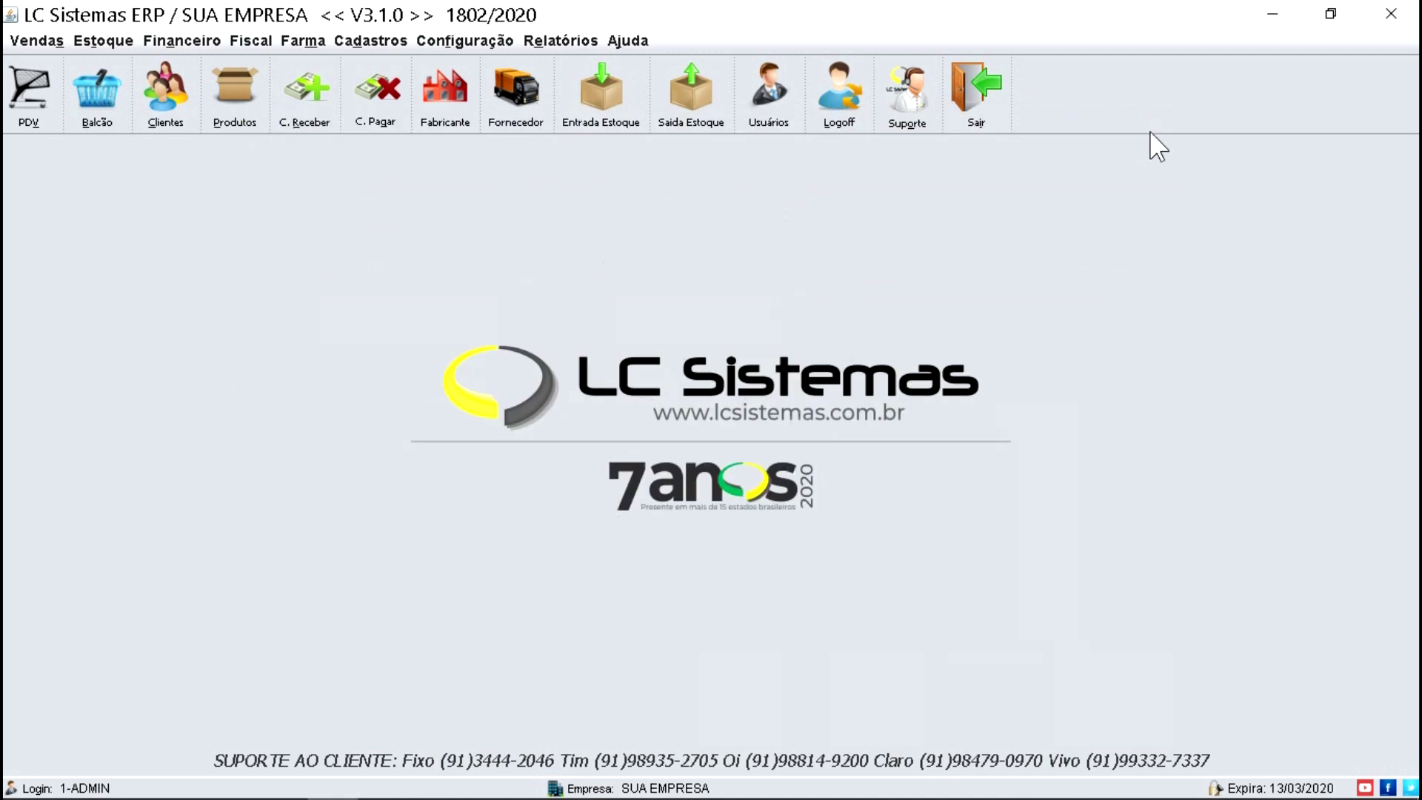
List all products in the product registration, load ABACAXI RODELAS EM CALDA PINDUCA 800G and highlight its barcode.
{"action": "left_click", "coordinate": [236, 94]}
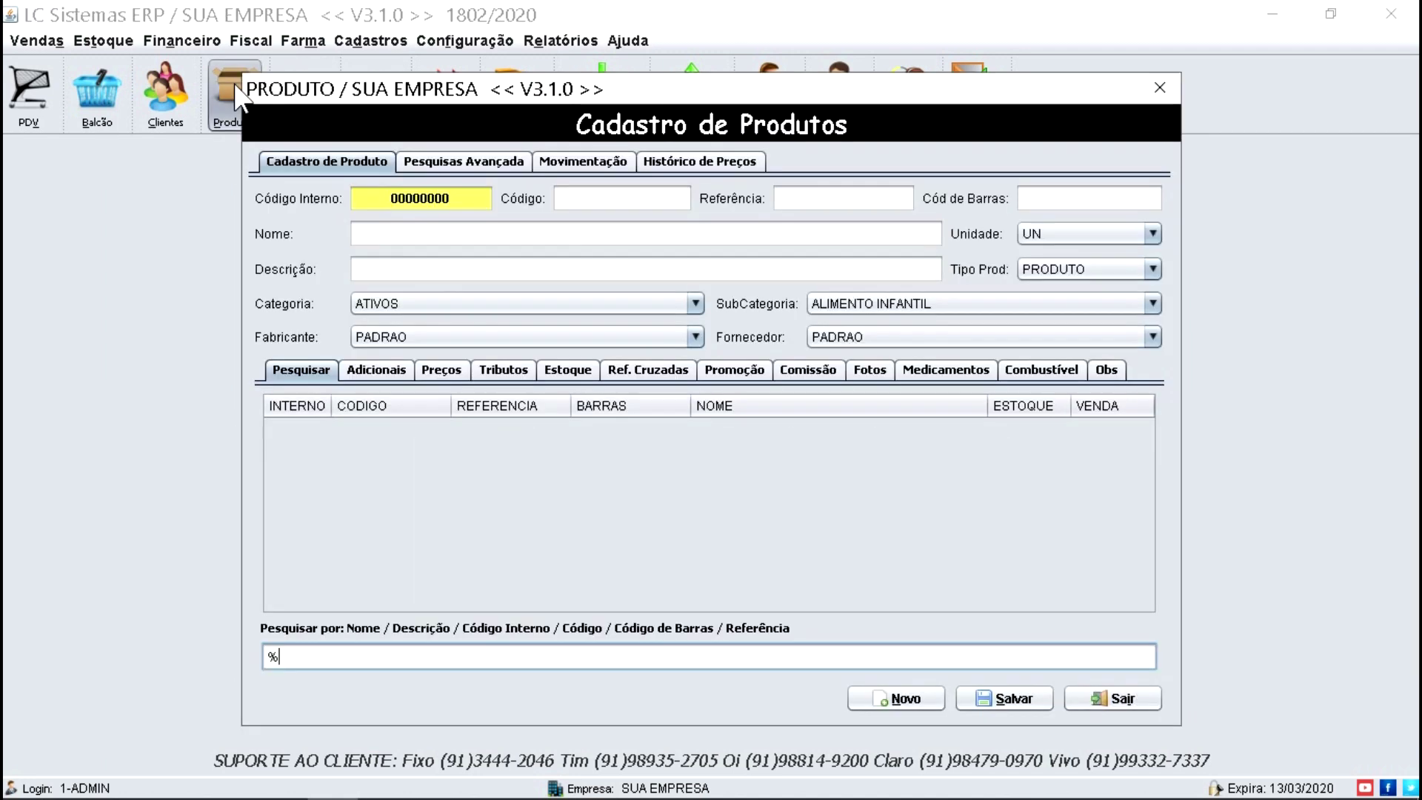
{"action": "left_click", "coordinate": [744, 508]}
{"action": "scroll", "coordinate": [711, 496], "scroll_direction": "down", "scroll_amount": 1}
{"action": "scroll", "coordinate": [708, 484], "scroll_direction": "up", "scroll_amount": 1}
{"action": "left_click", "coordinate": [708, 477]}
{"action": "left_click", "coordinate": [1151, 198]}
{"action": "left_click_drag", "start_coordinate": [1151, 199], "coordinate": [892, 155]}
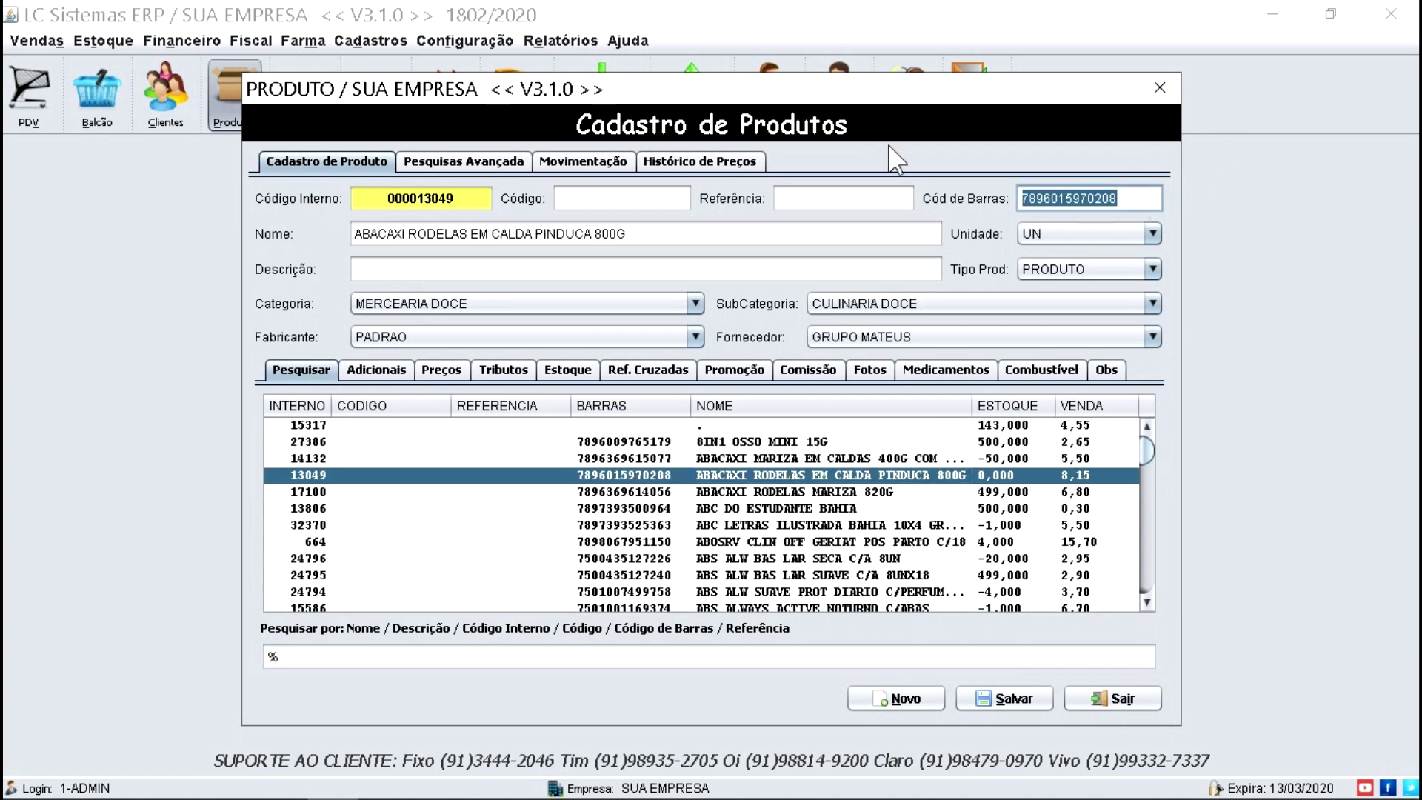
Enable lot control (Pode Controlar Lote) for ABACAXI RODELAS EM CALDA PINDUCA 800G, save the product and close the product registration.
{"action": "left_click", "coordinate": [382, 376]}
{"action": "left_click", "coordinate": [308, 488]}
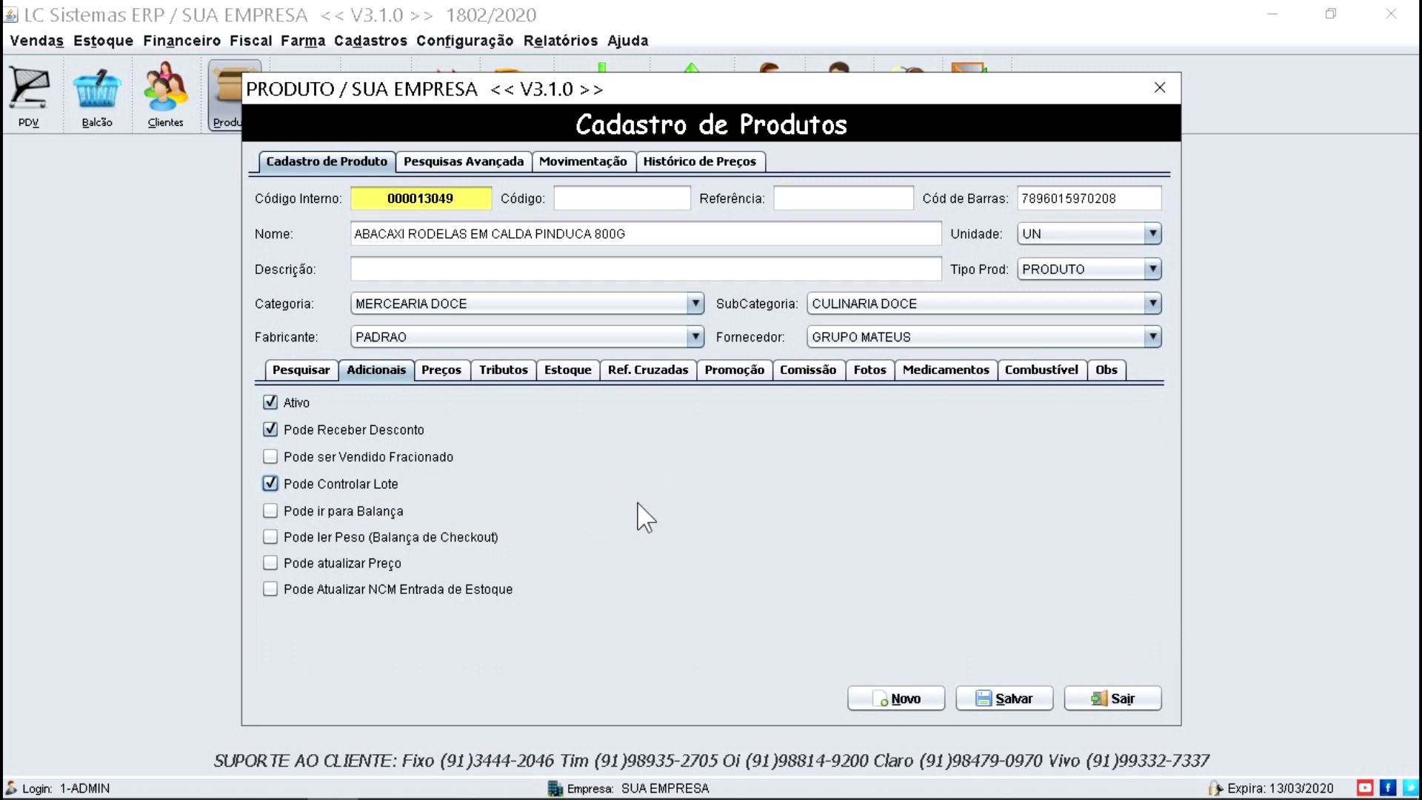
{"action": "left_click", "coordinate": [1019, 687]}
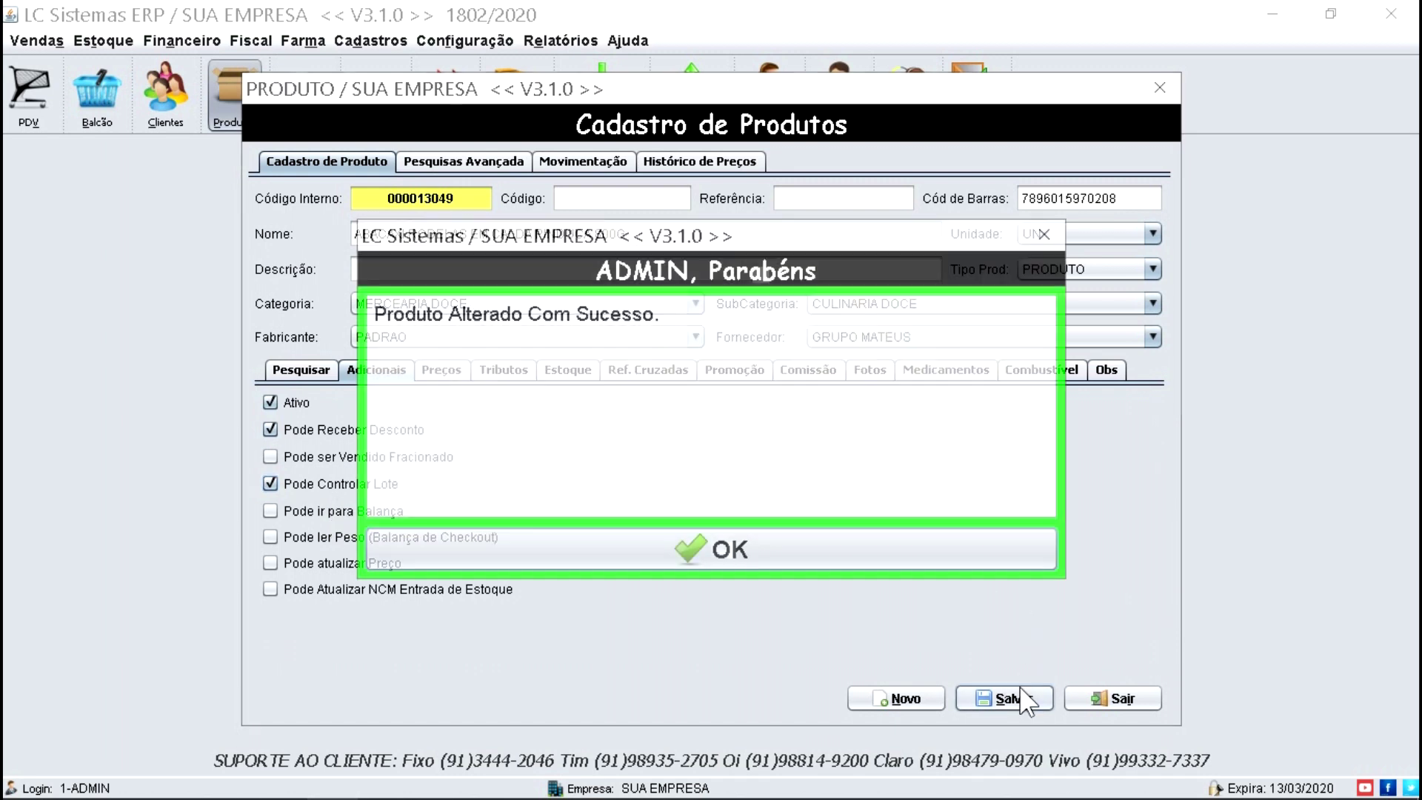
{"action": "key", "text": "Return"}
{"action": "left_click", "coordinate": [1122, 697]}
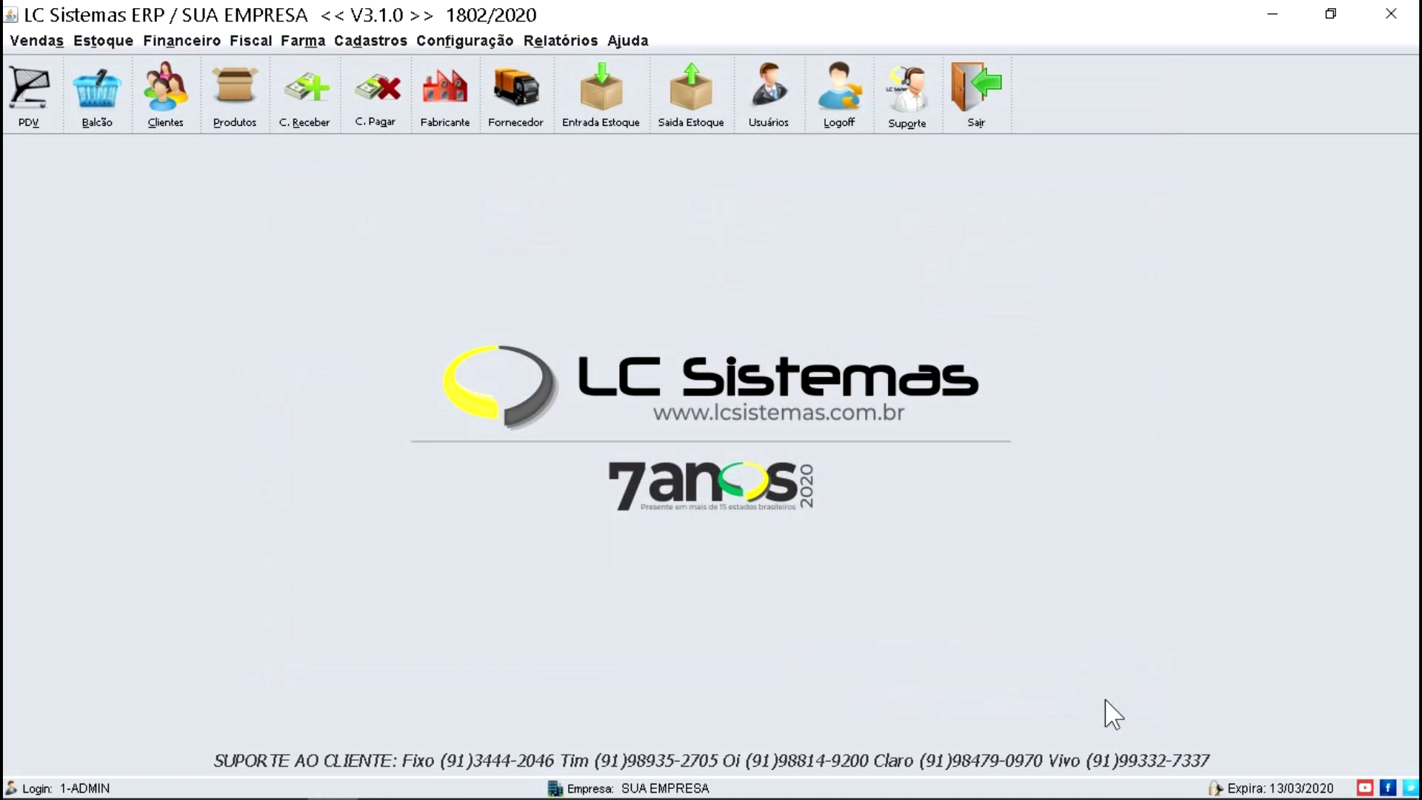
{"action": "left_click", "coordinate": [93, 42]}
{"action": "mouse_move", "coordinate": [187, 150]}
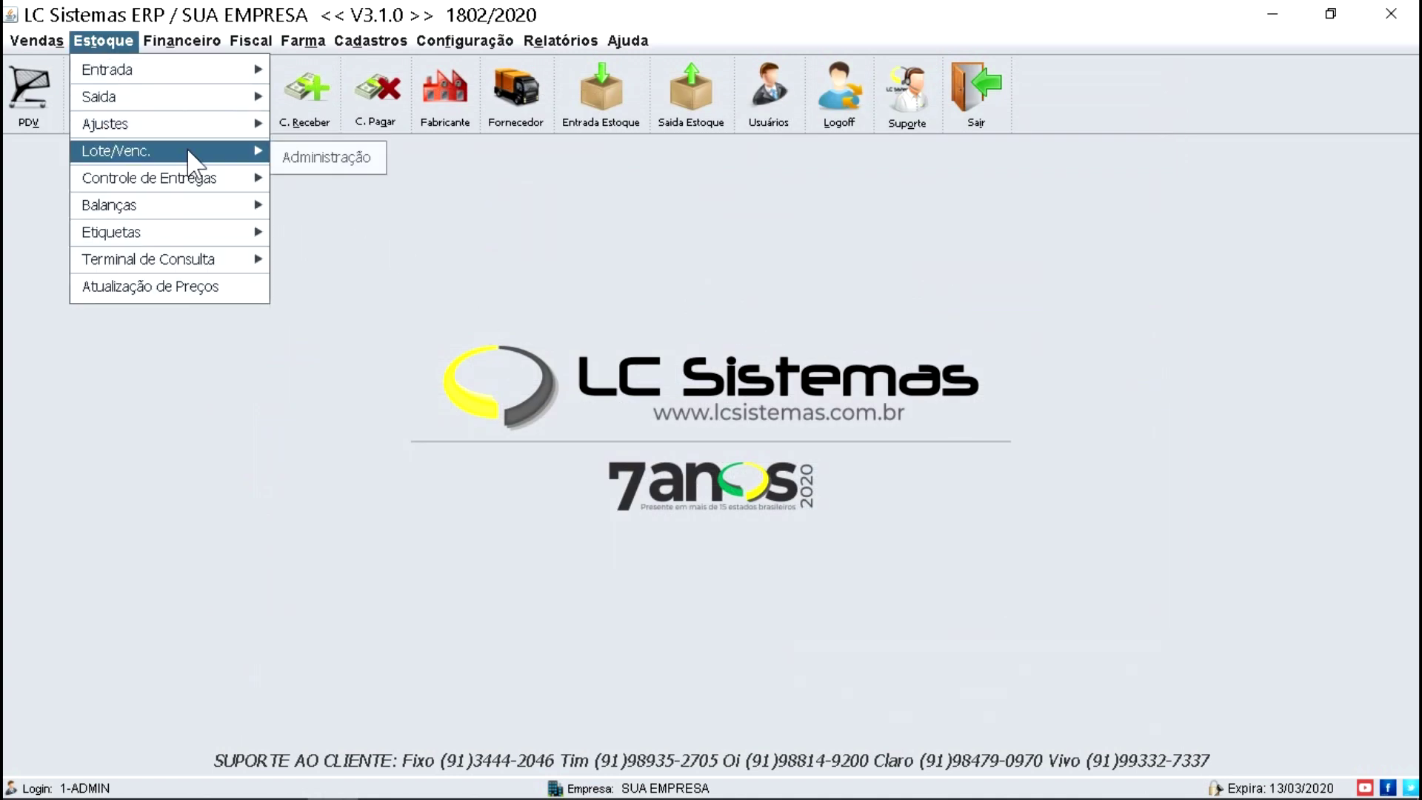
{"action": "left_click", "coordinate": [375, 157]}
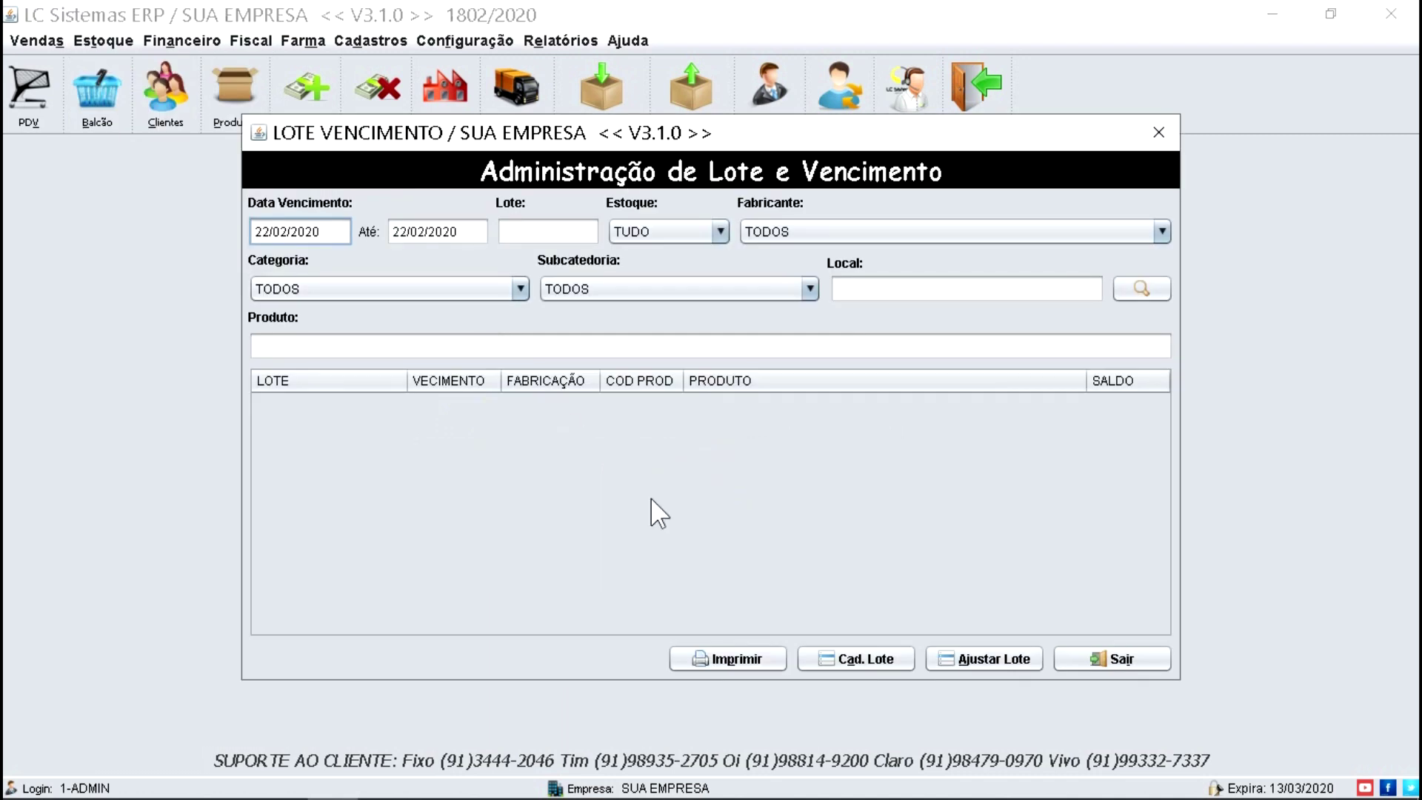
{"action": "left_click", "coordinate": [858, 659]}
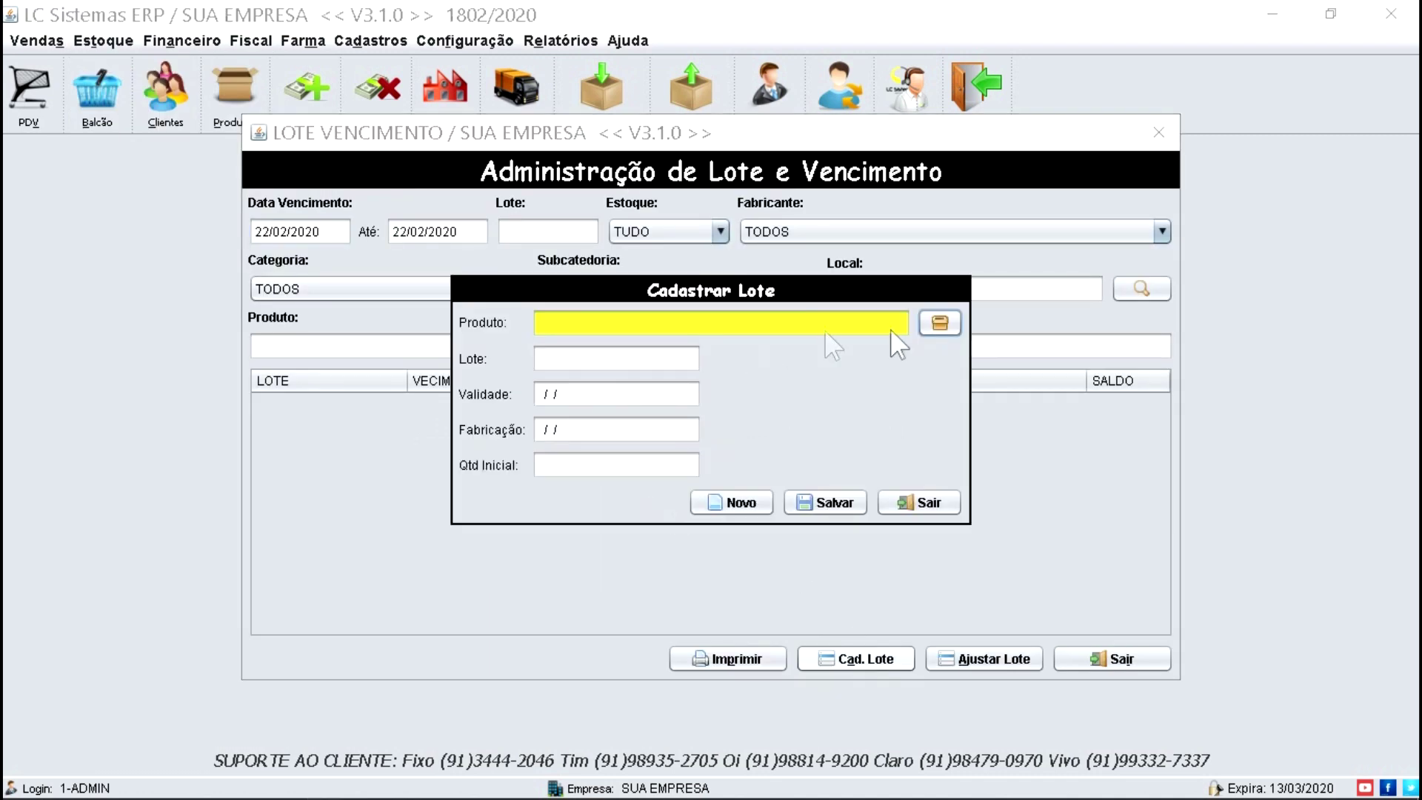
{"action": "left_click", "coordinate": [939, 324]}
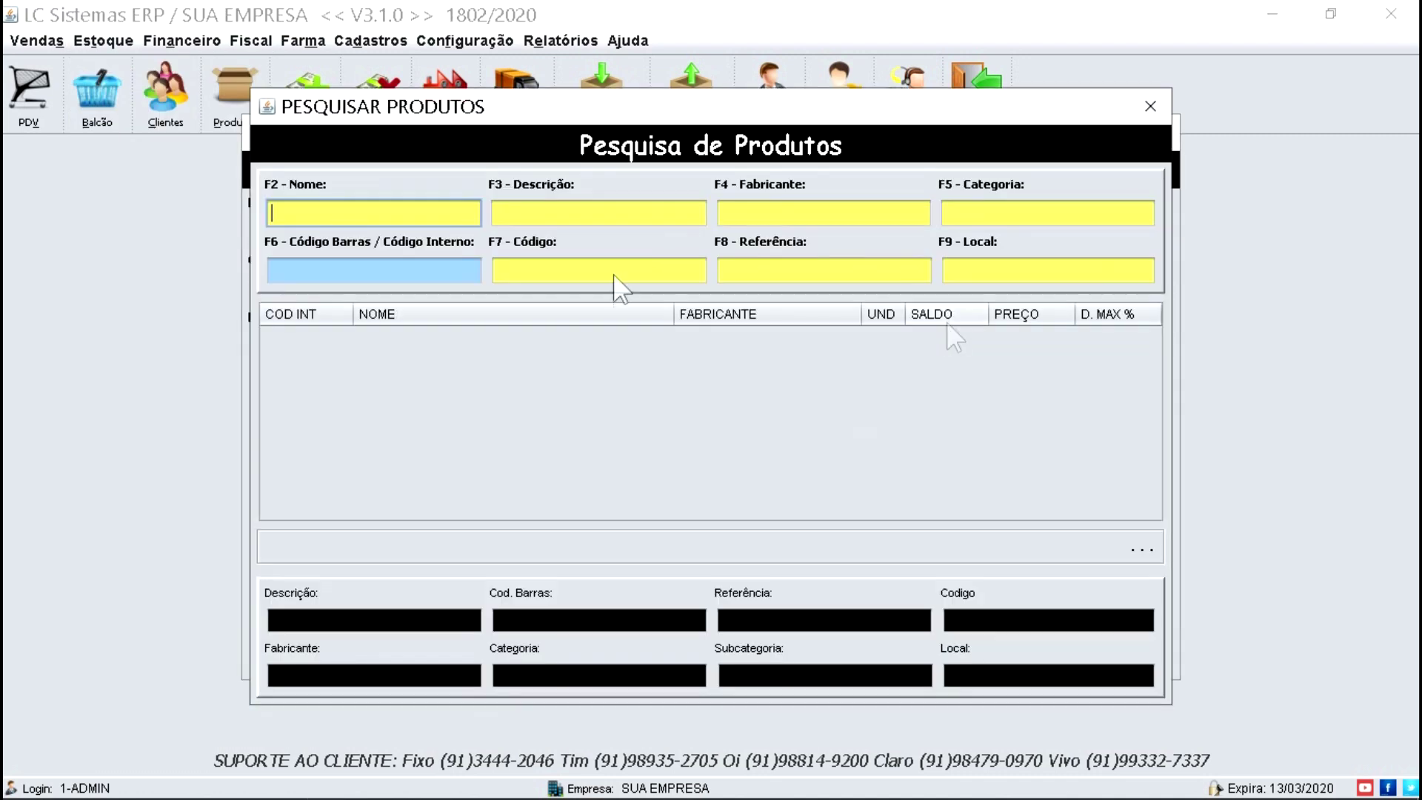
{"action": "left_click", "coordinate": [408, 267]}
{"action": "type", "text": "7896015970208"}
{"action": "key", "text": "Return"}
{"action": "key", "text": "Return"}
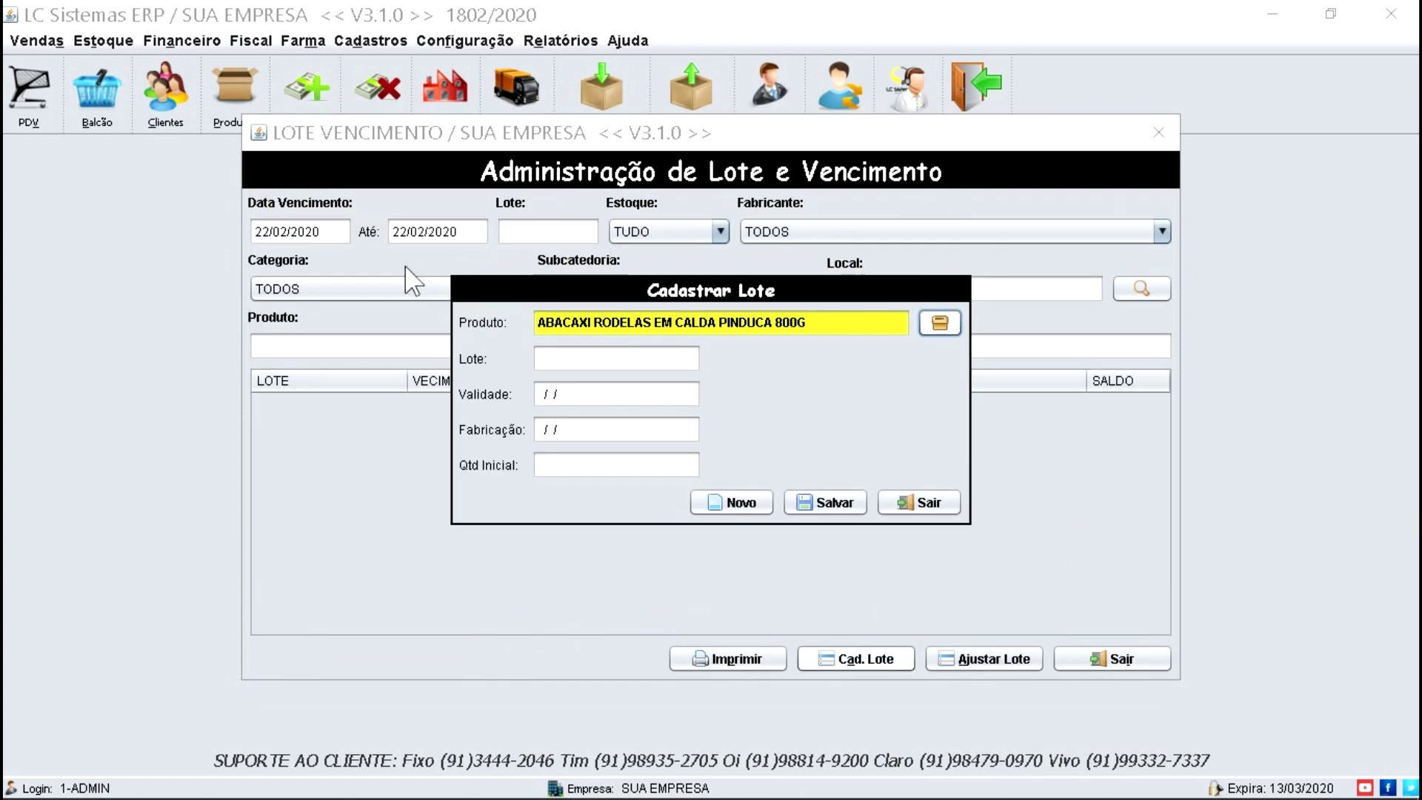
Enter lot code H55H494FF with expiry date 01/01/2023 for the pineapple product.
{"action": "left_click", "coordinate": [571, 362]}
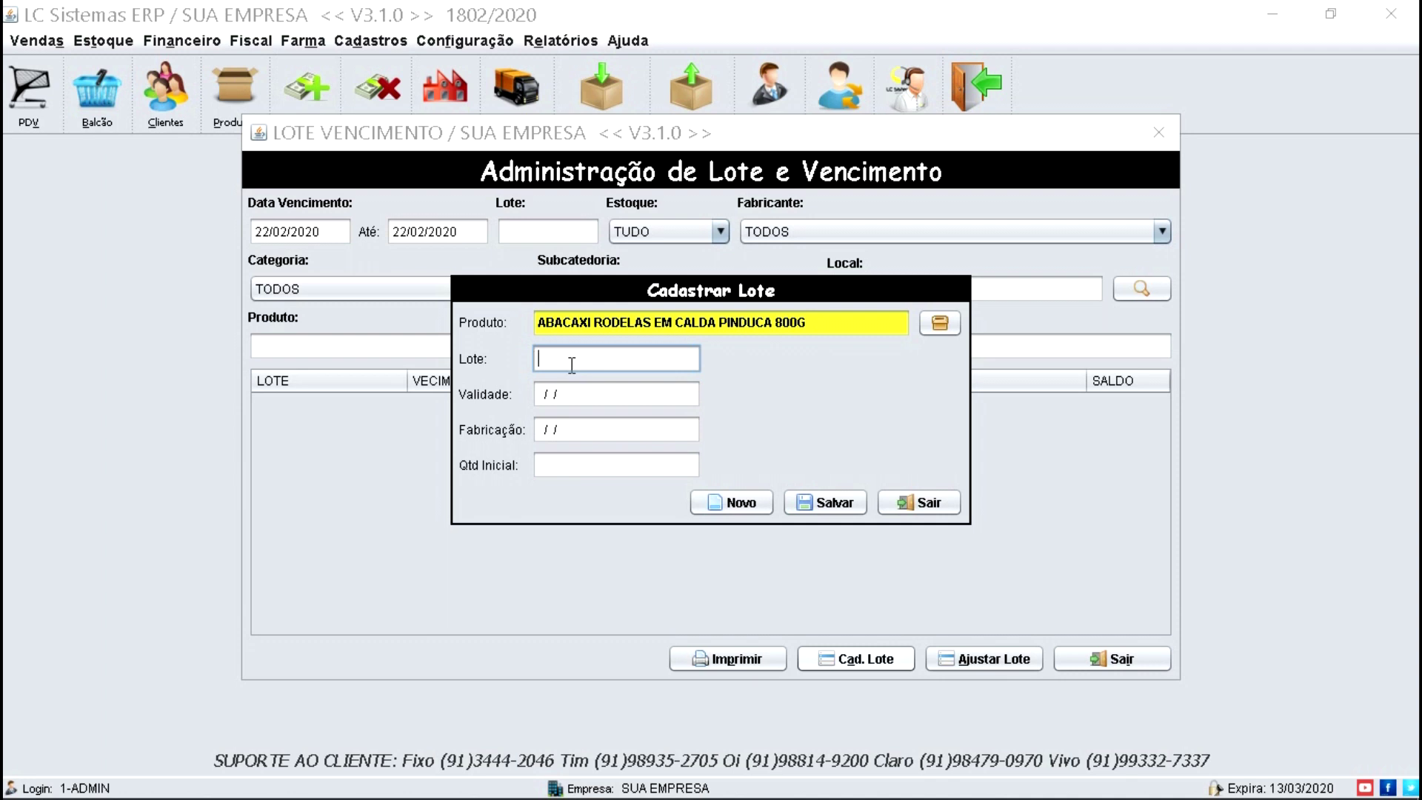
{"action": "type", "text": "H55H494FF"}
{"action": "left_click", "coordinate": [544, 394]}
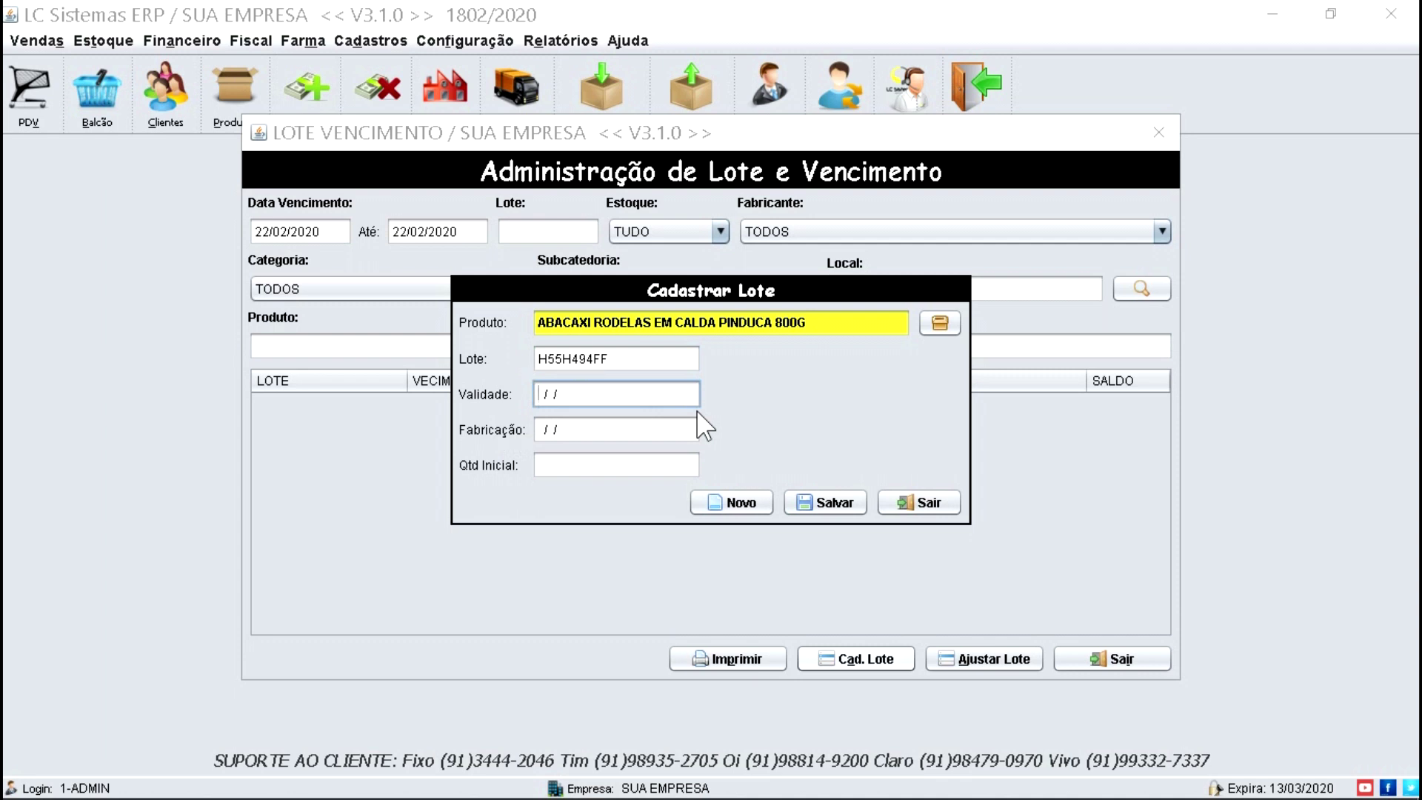
{"action": "type", "text": "010120"}
{"action": "type", "text": "2"}
{"action": "key", "text": "BackSpace"}
{"action": "type", "text": "23"}
Set the manufacturing date to 20/10/2018 and the initial quantity to 34, save the lot and close the registration form.
{"action": "left_click", "coordinate": [536, 439]}
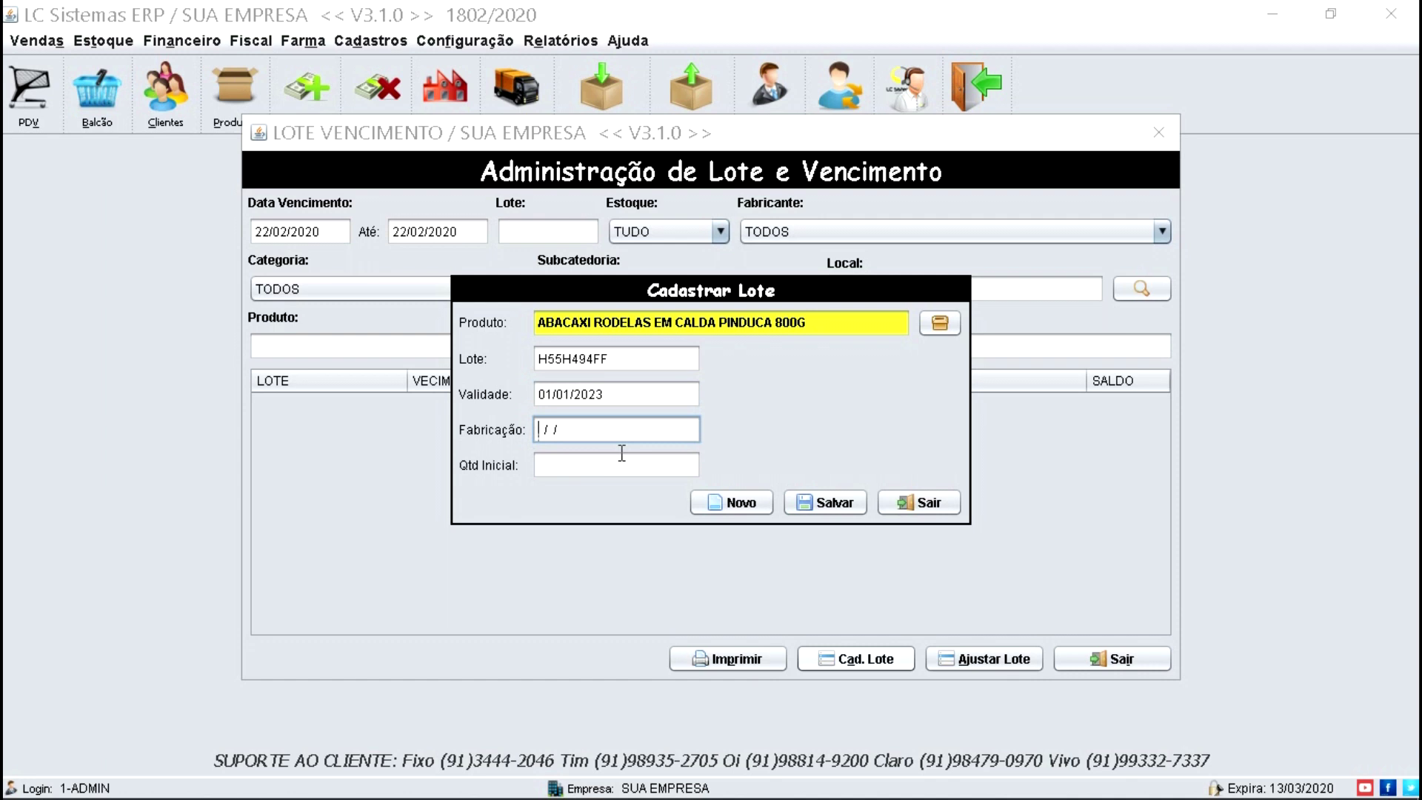
{"action": "type", "text": "20/10/2018"}
{"action": "left_click", "coordinate": [613, 471]}
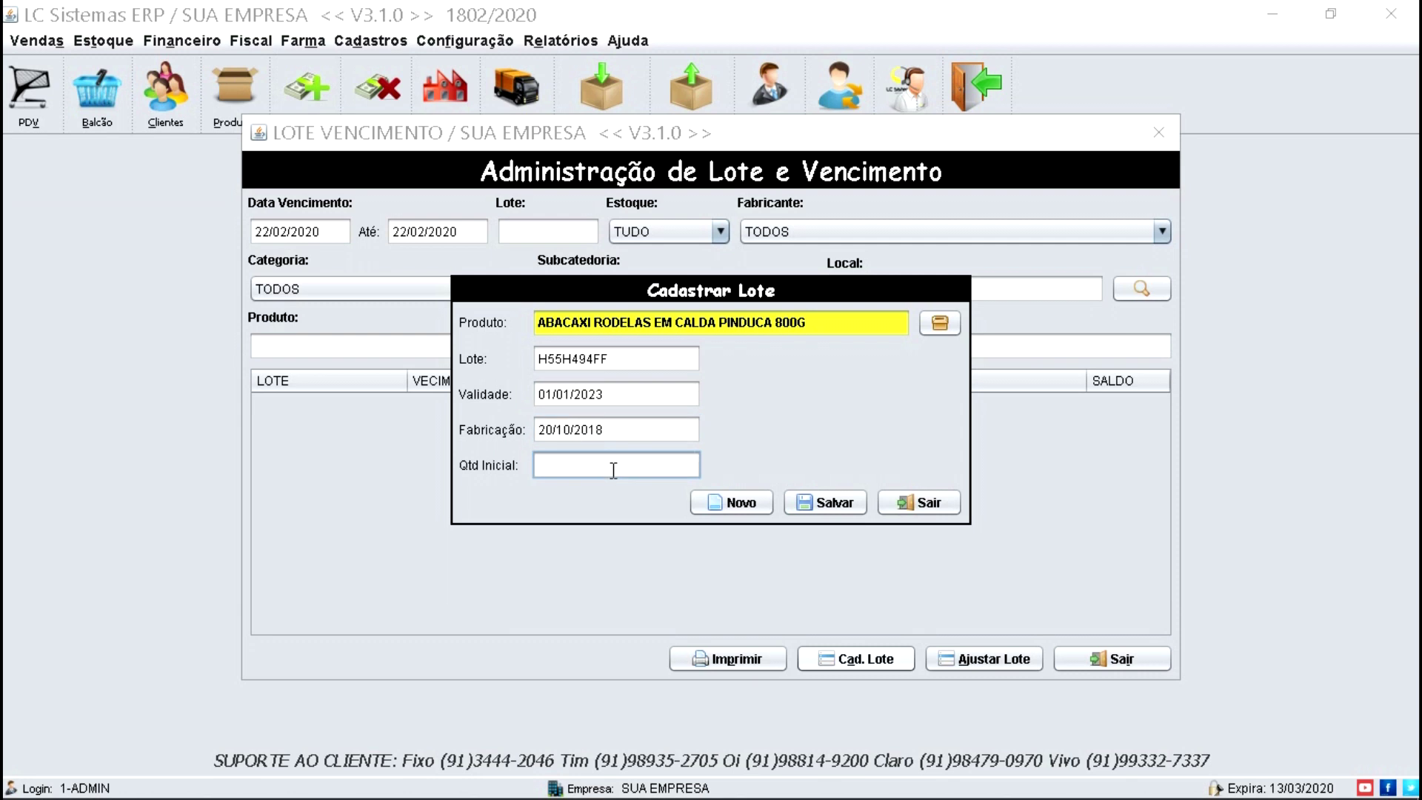
{"action": "type", "text": "34"}
{"action": "left_click", "coordinate": [829, 511]}
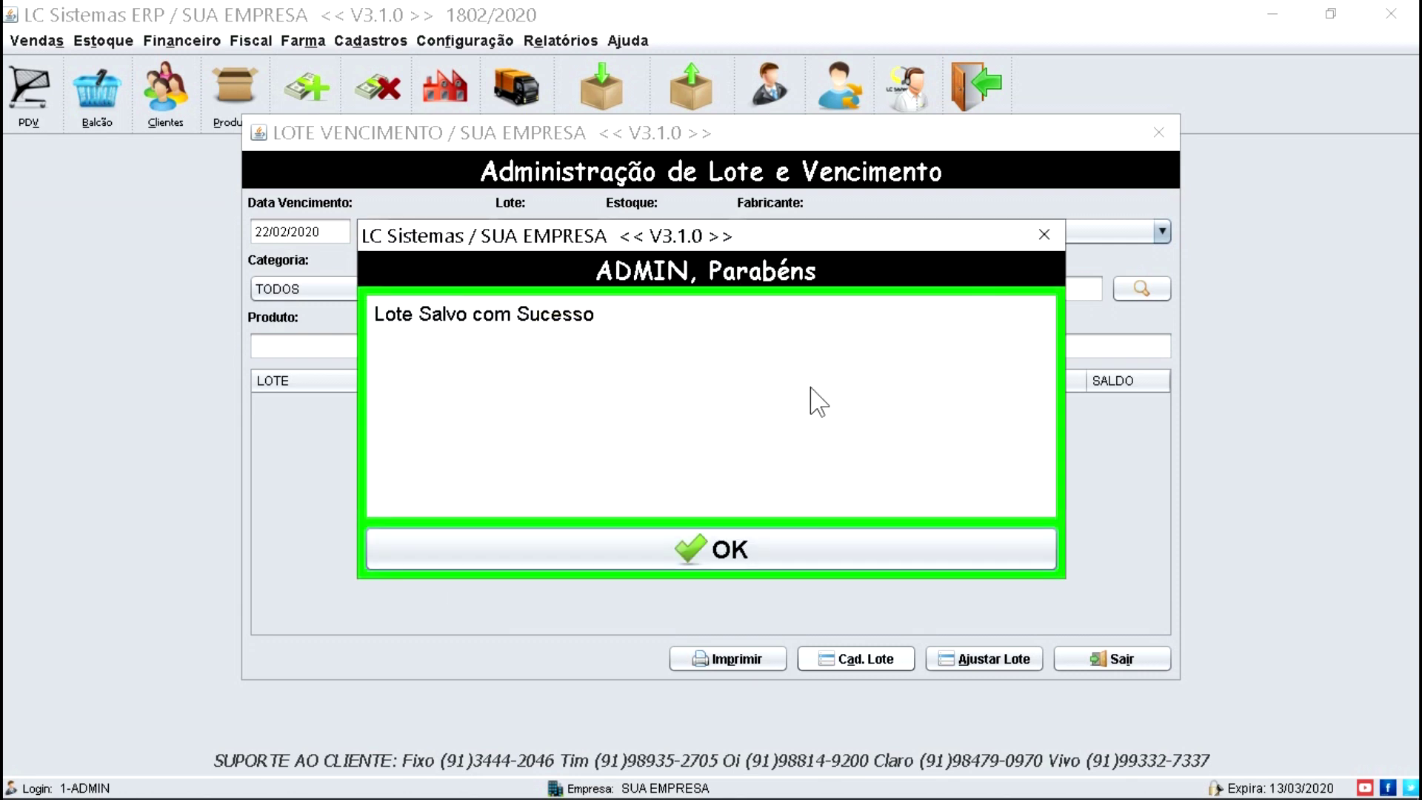
{"action": "left_click", "coordinate": [850, 554]}
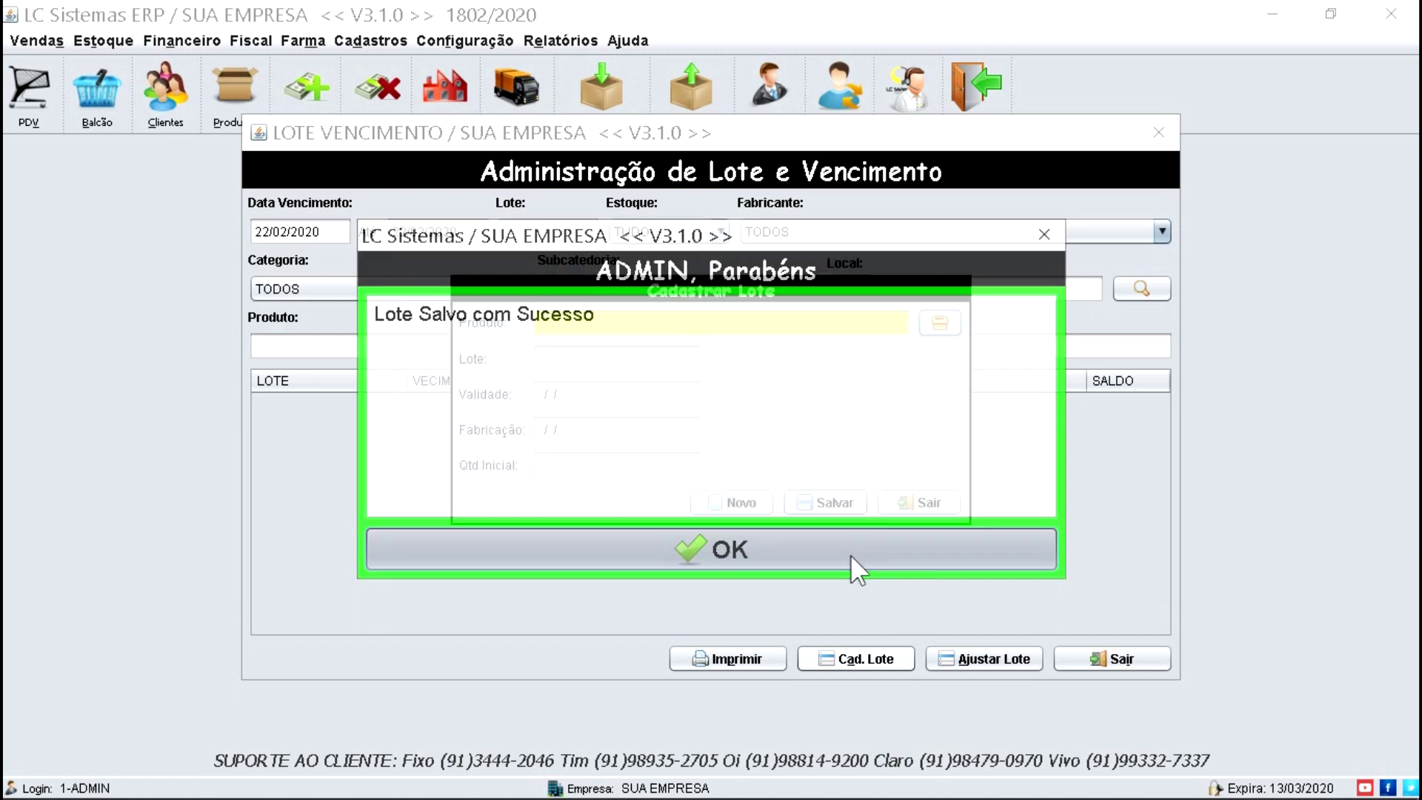
{"action": "left_click", "coordinate": [899, 501]}
Search for lots with expiry dates from 00/00/0000 to 22/02/2030, select the pineapple lot, and leave the lot administration.
{"action": "left_click", "coordinate": [326, 231]}
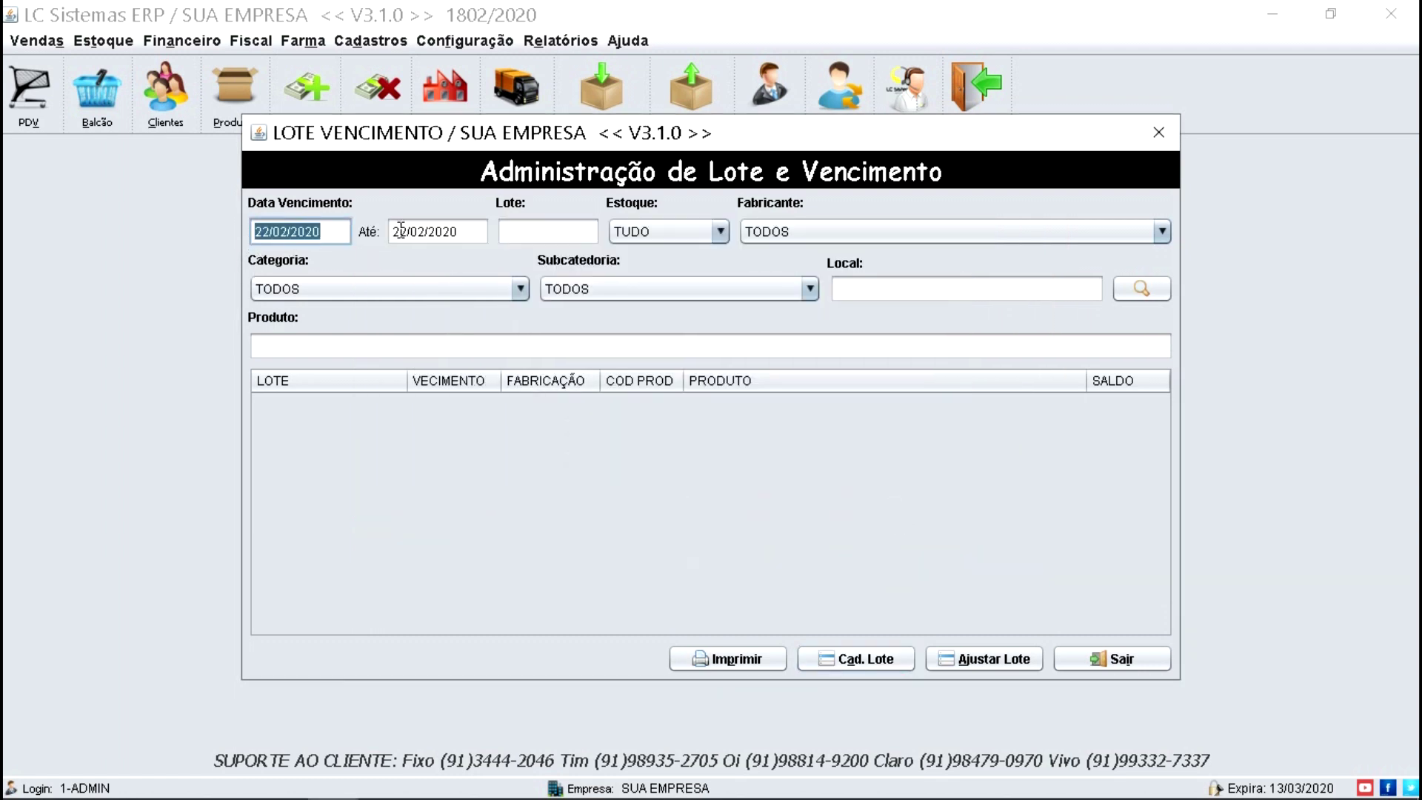
{"action": "type", "text": "00000000"}
{"action": "left_click", "coordinate": [400, 229]}
{"action": "type", "text": "22022030"}
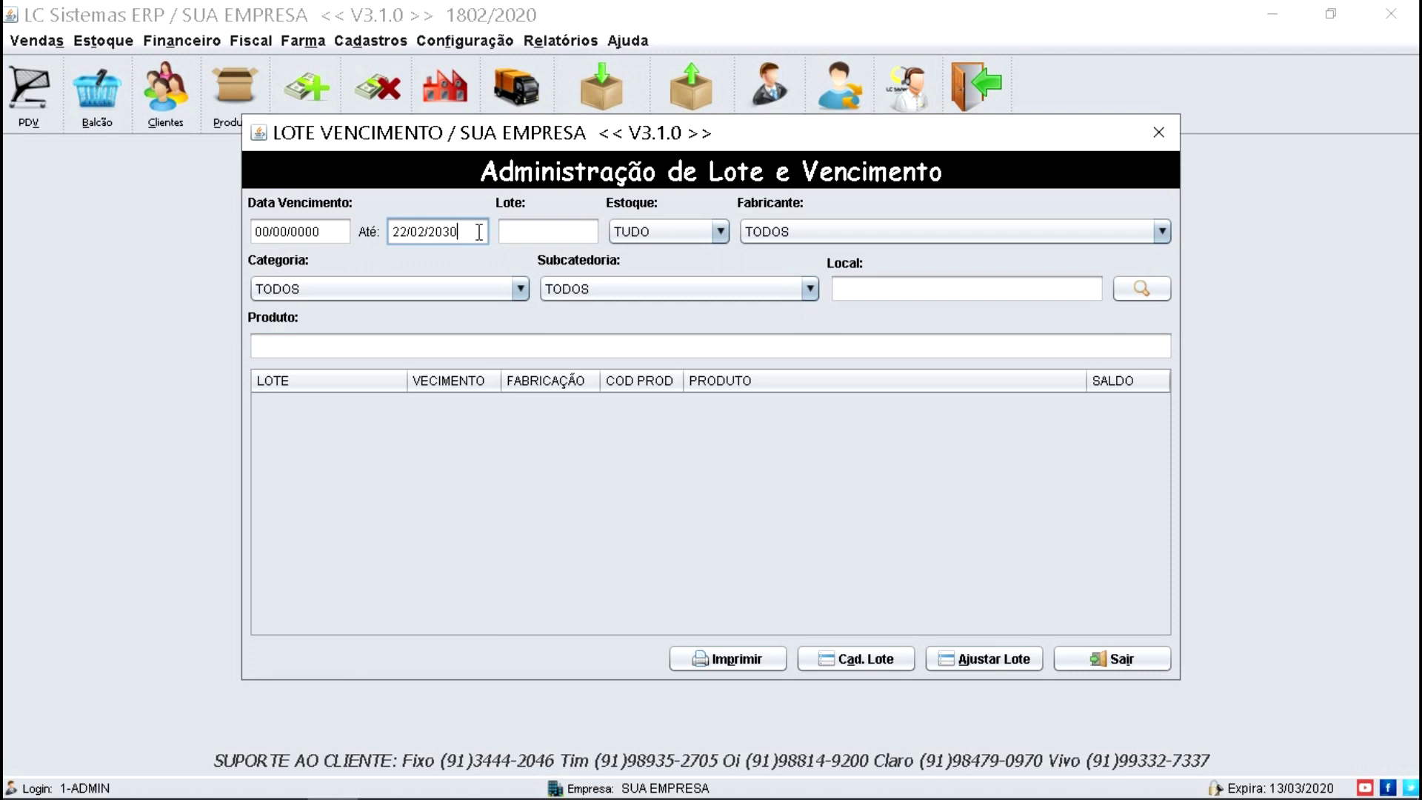
{"action": "left_click", "coordinate": [1163, 293]}
{"action": "left_click", "coordinate": [723, 404]}
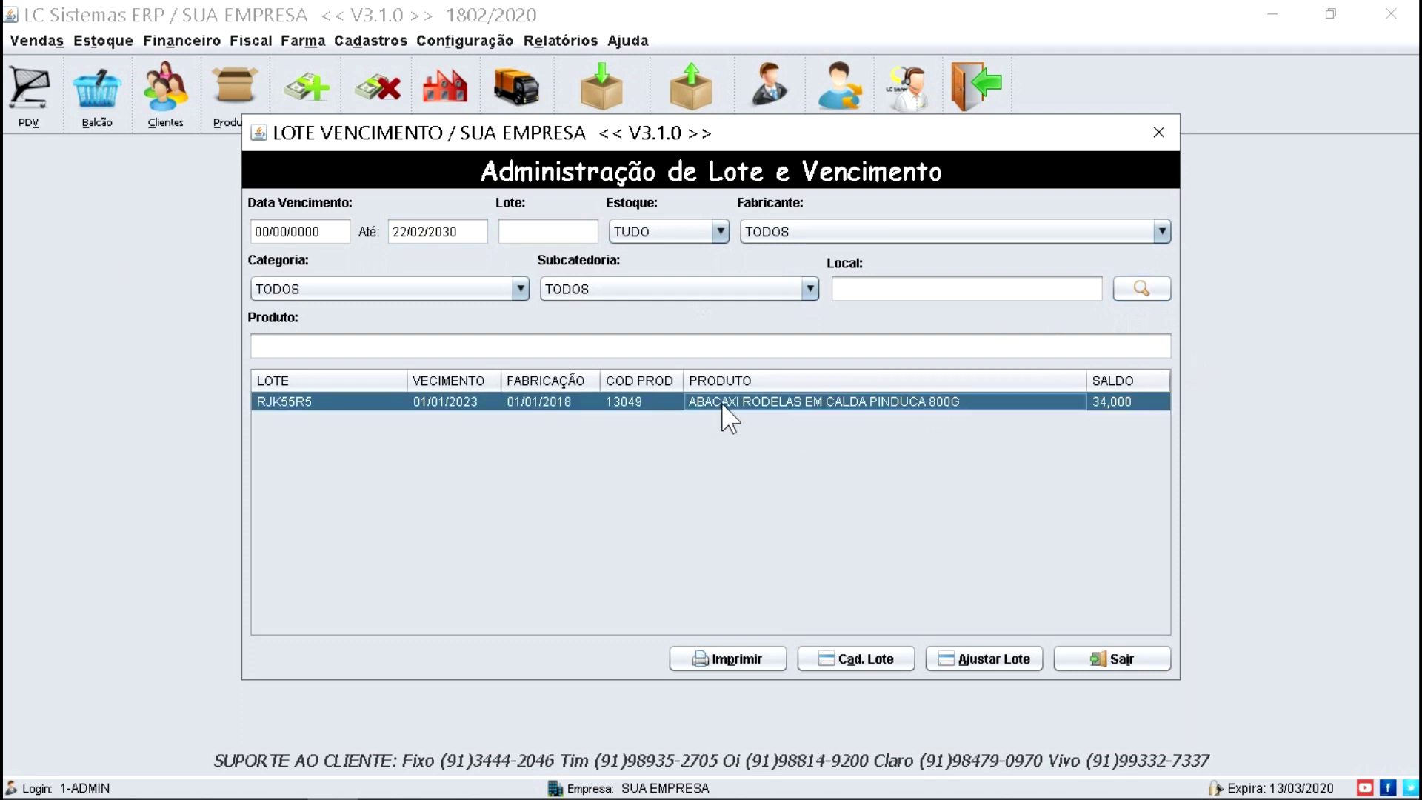
{"action": "left_click", "coordinate": [472, 232]}
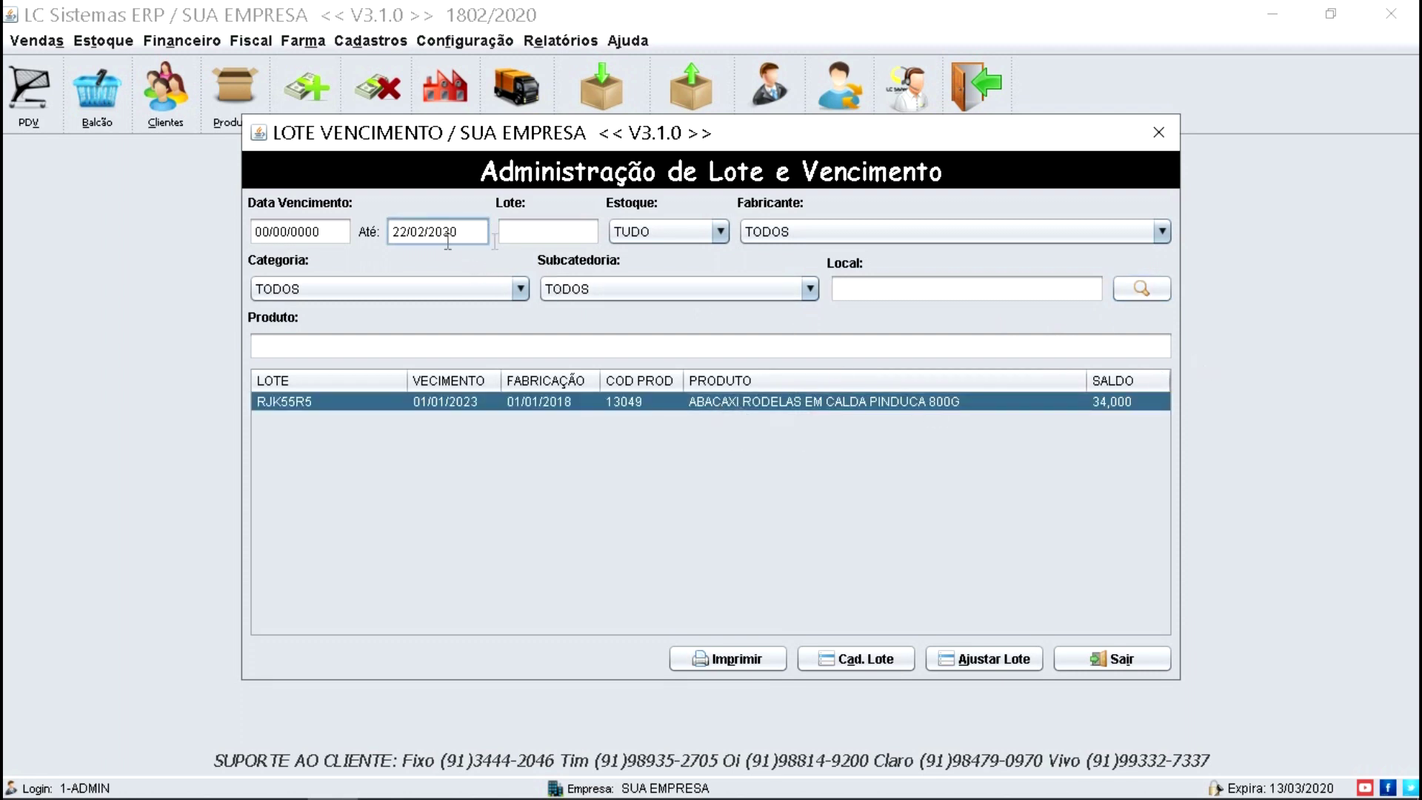
{"action": "key", "text": "Escape"}
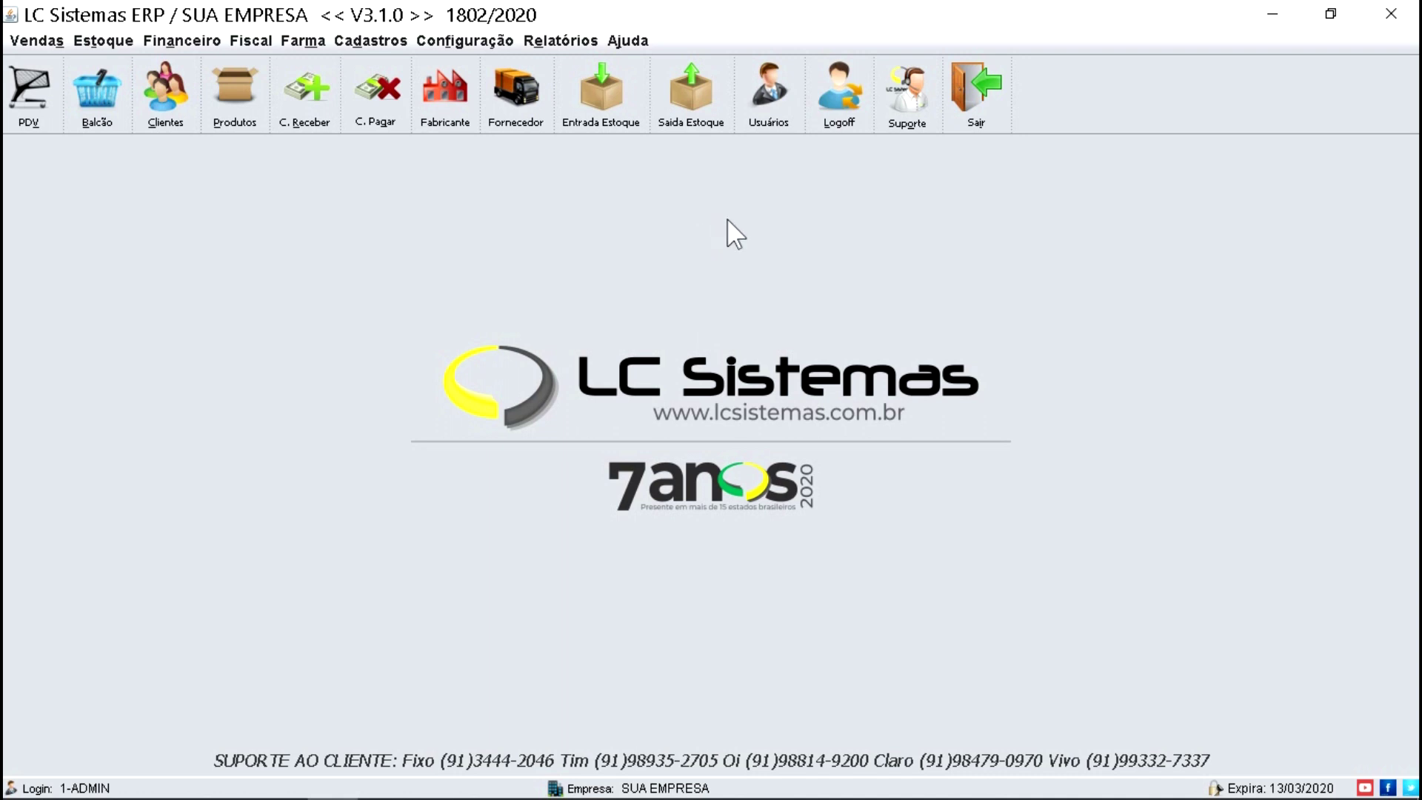
{"action": "key", "text": "alt+b"}
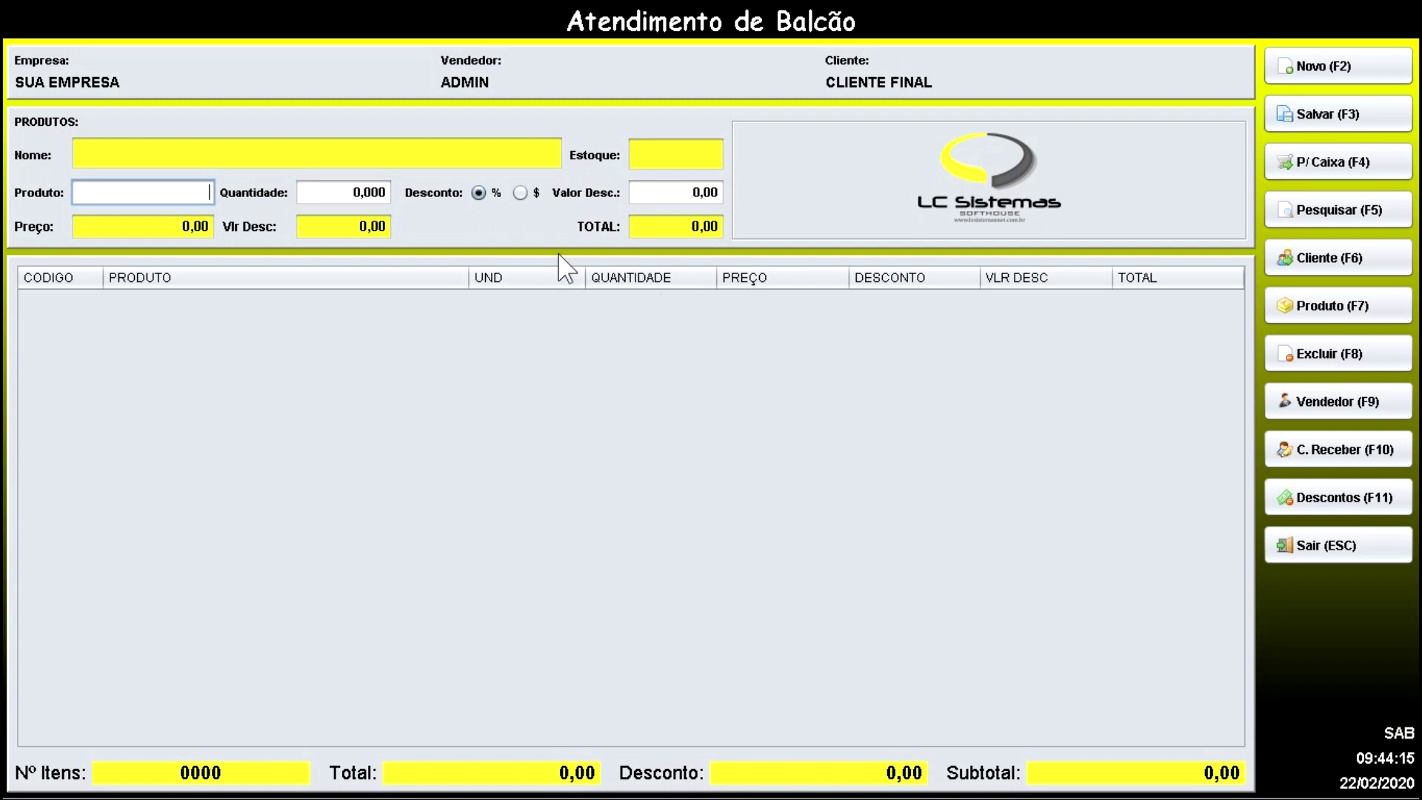
{"action": "type", "text": "7896015970208"}
{"action": "key", "text": "Return"}
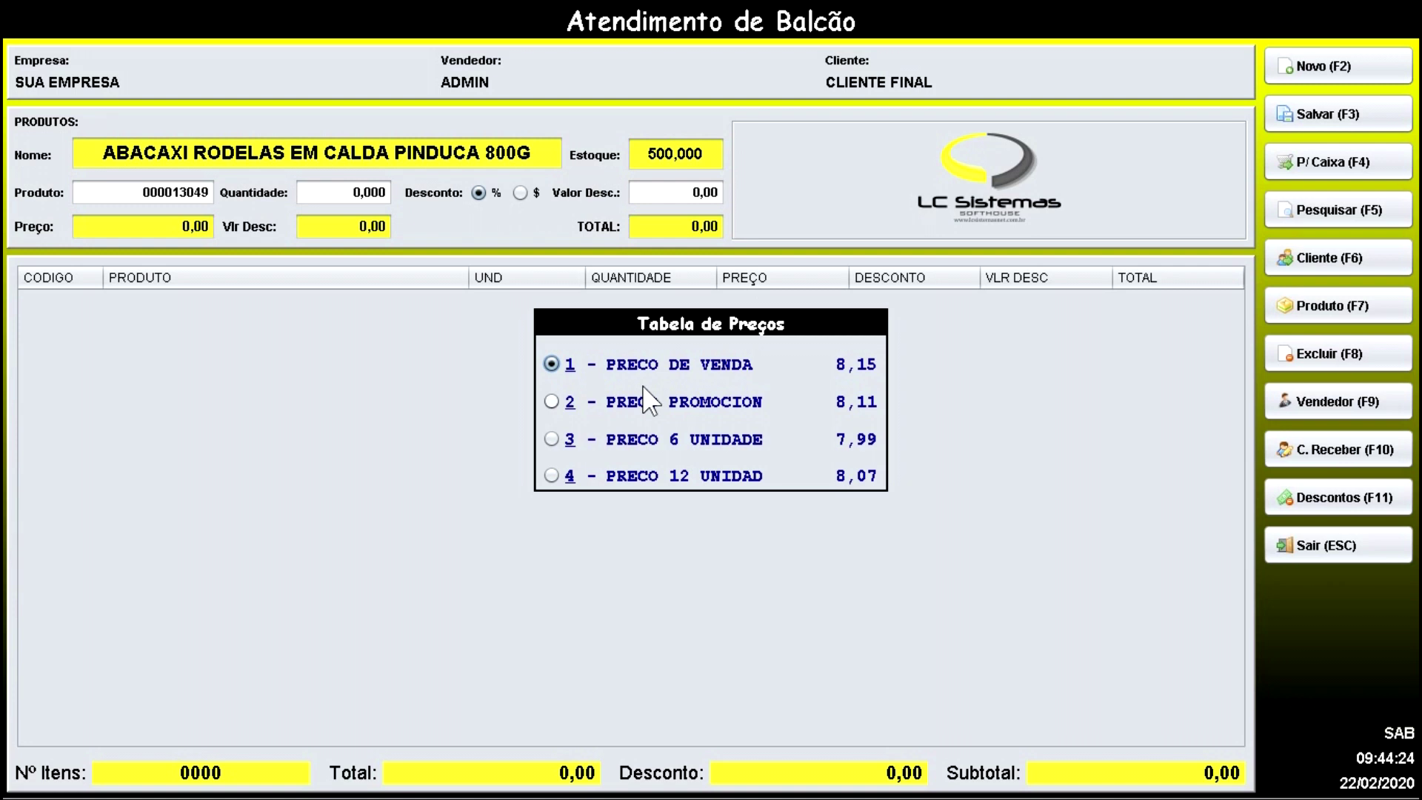
{"action": "key", "text": "Return"}
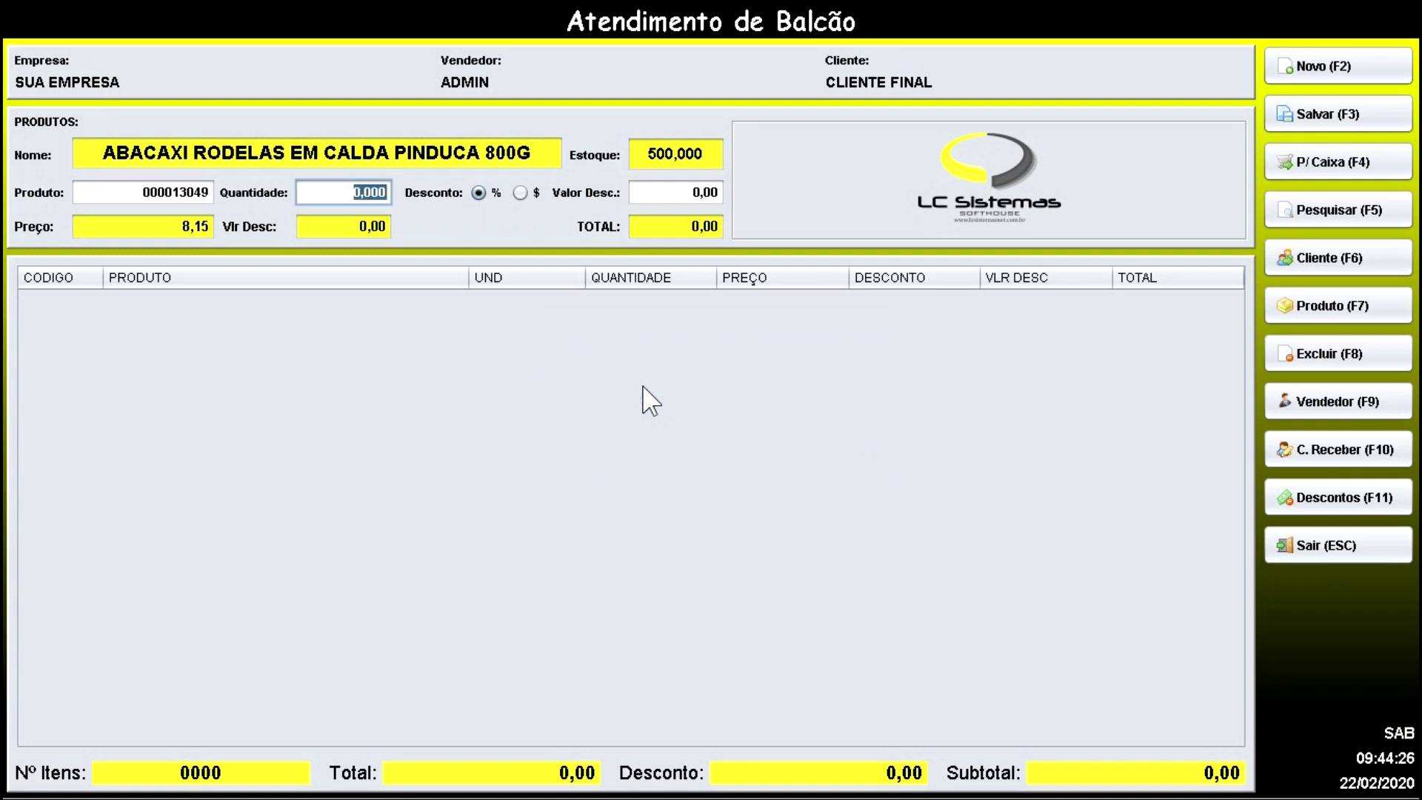
Set the quantity to 3 without a discount and add the item to the sale from lot RJK55R5.
{"action": "type", "text": "3"}
{"action": "key", "text": "Return"}
{"action": "key", "text": "Return"}
{"action": "key", "text": "Return"}
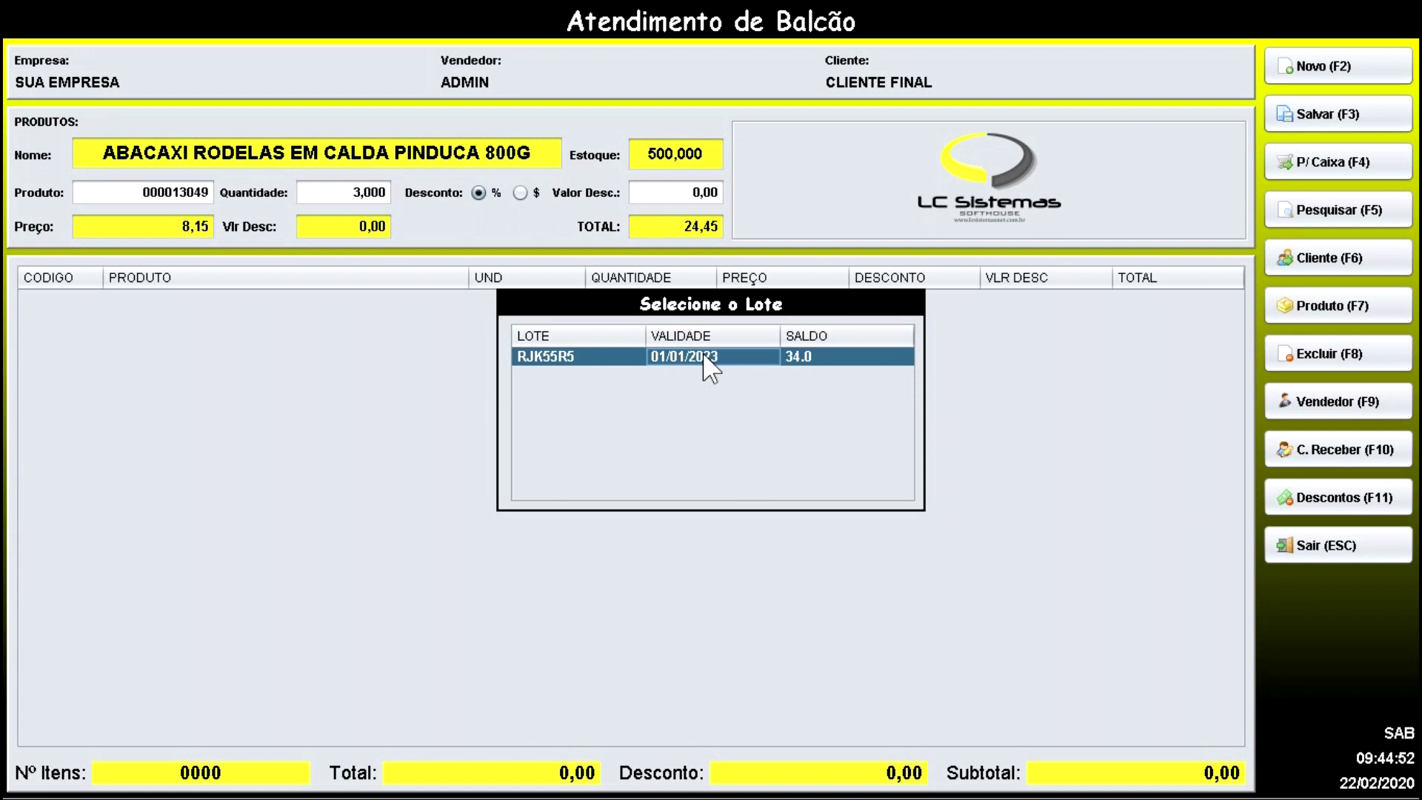
{"action": "double_click", "coordinate": [704, 356]}
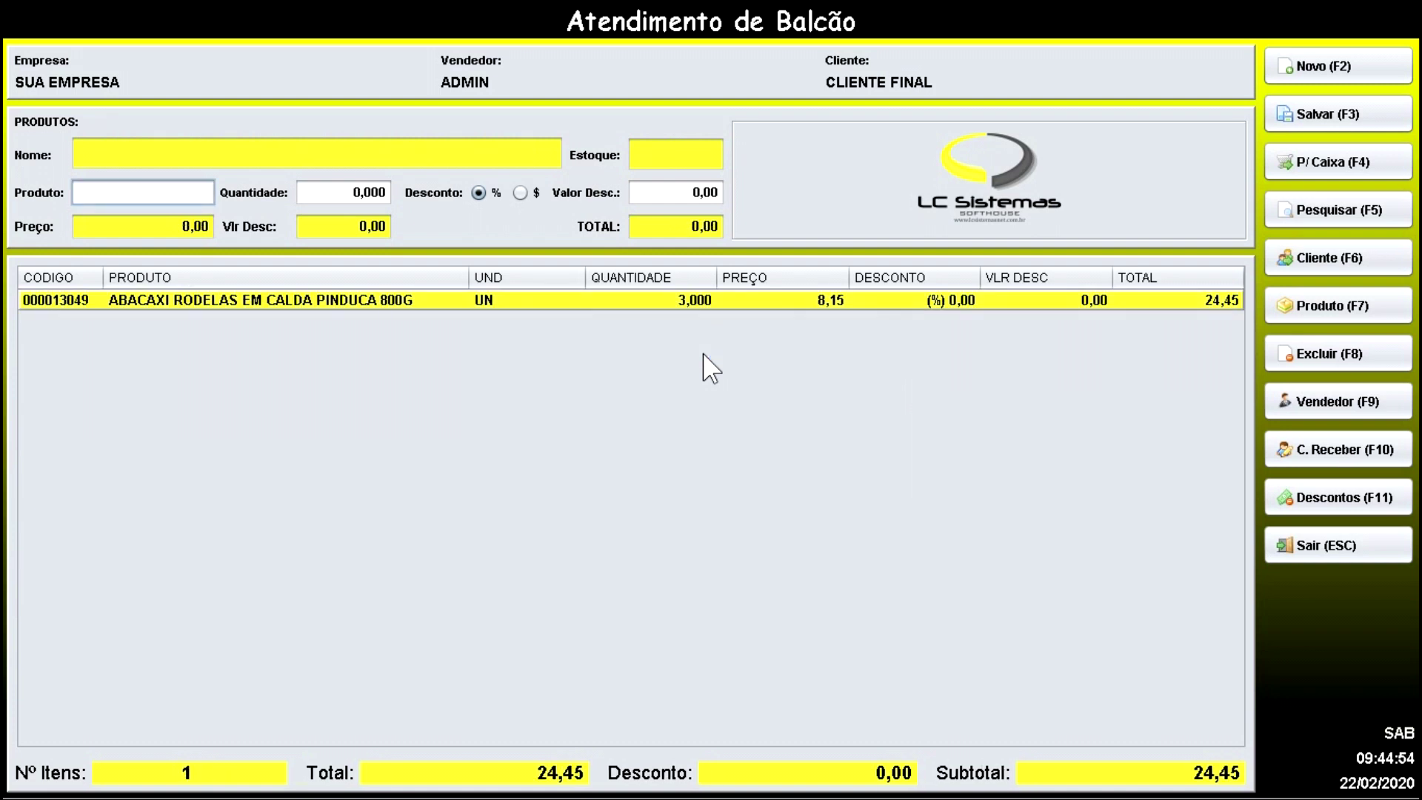
Send the sale to the cashier with the full amount paid as DINHEIRO, view the receipt enlarged and close it.
{"action": "left_click", "coordinate": [1307, 157]}
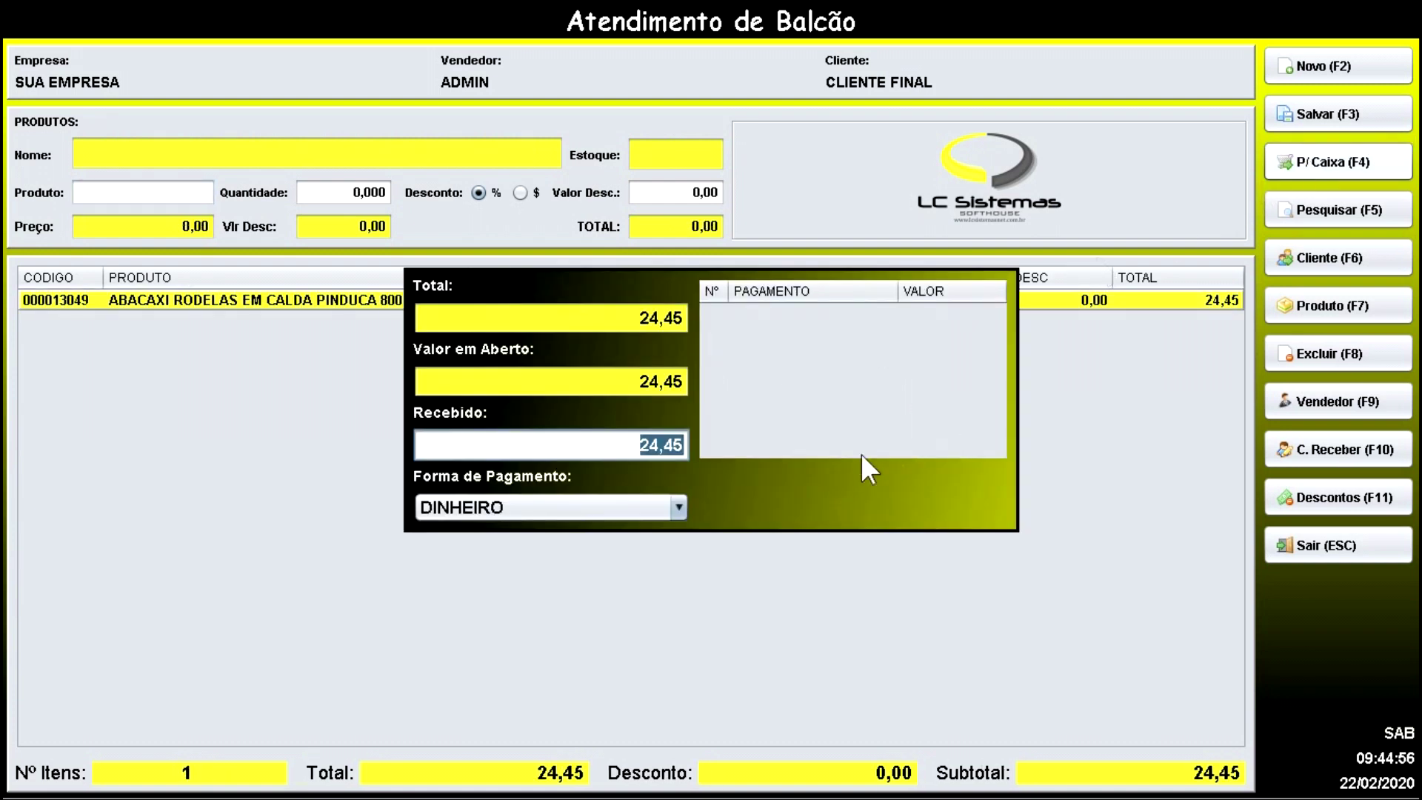
{"action": "key", "text": "Return"}
{"action": "key", "text": "Return"}
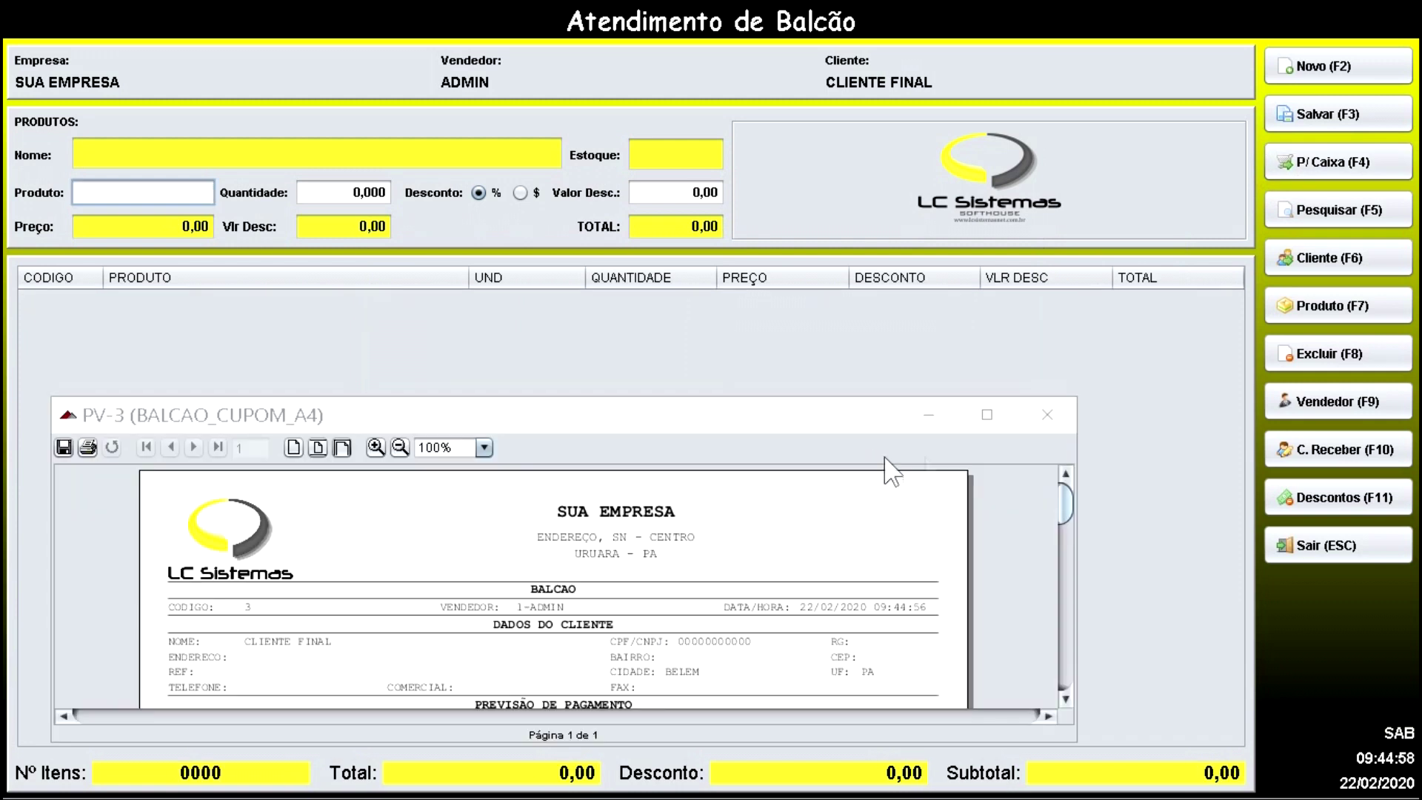
{"action": "left_click", "coordinate": [987, 415]}
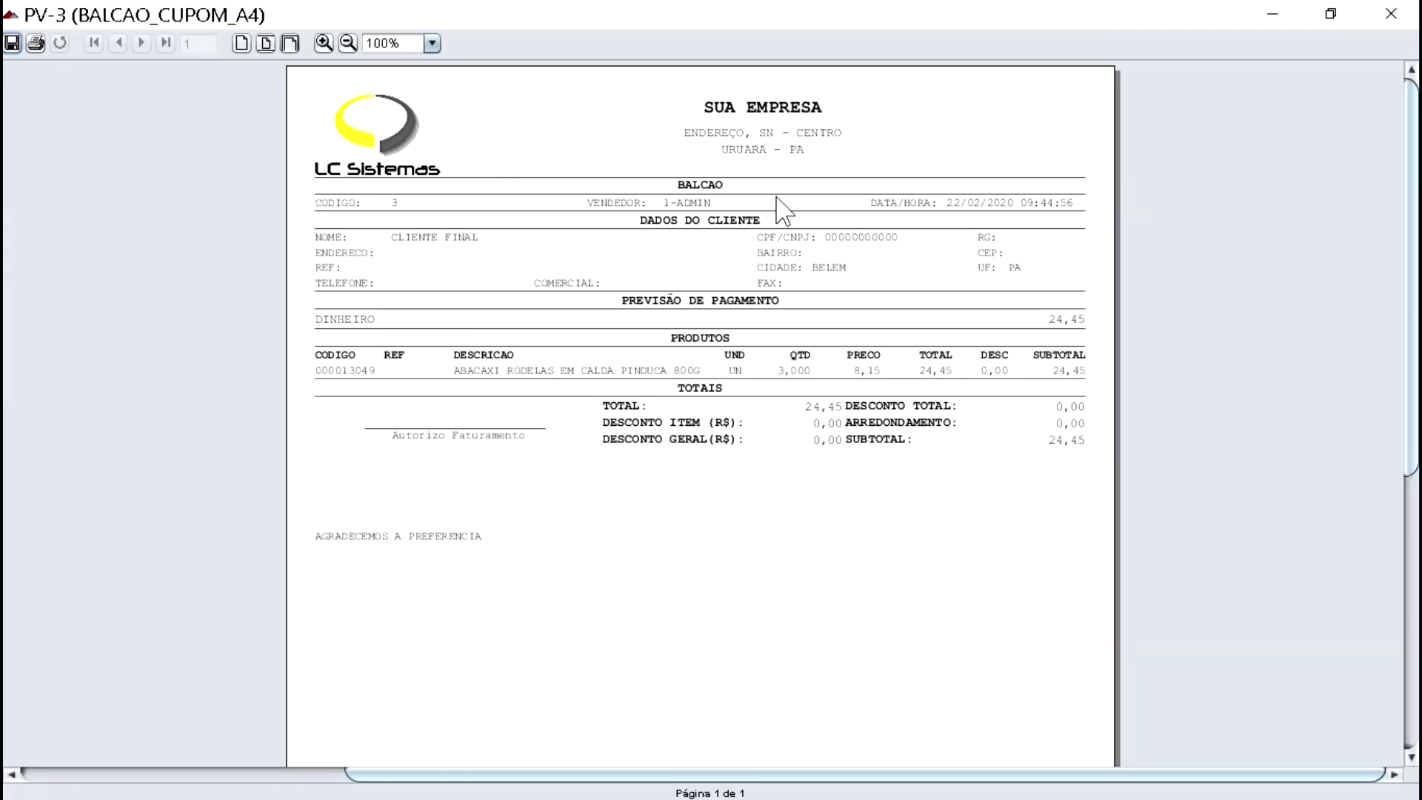
{"action": "key", "text": "alt+F4"}
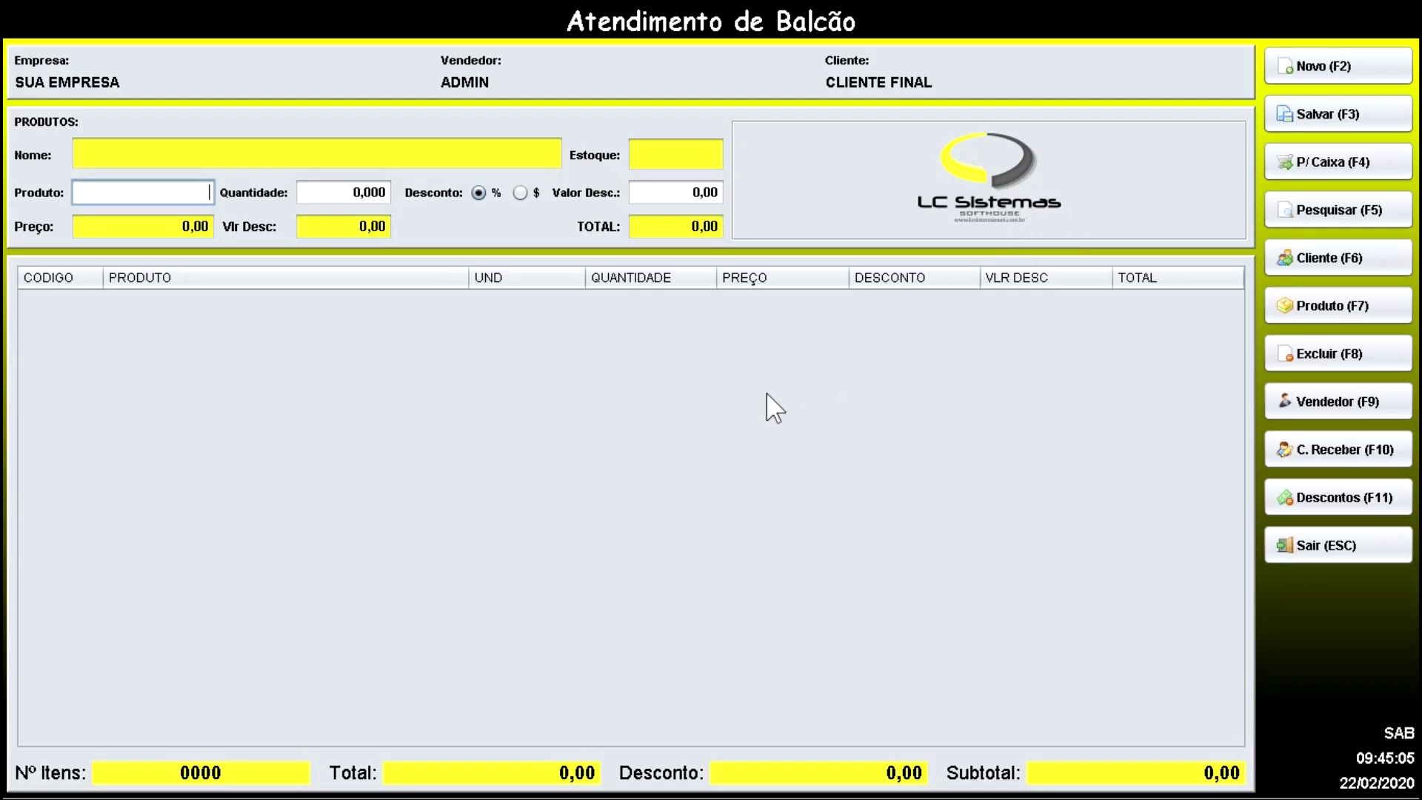